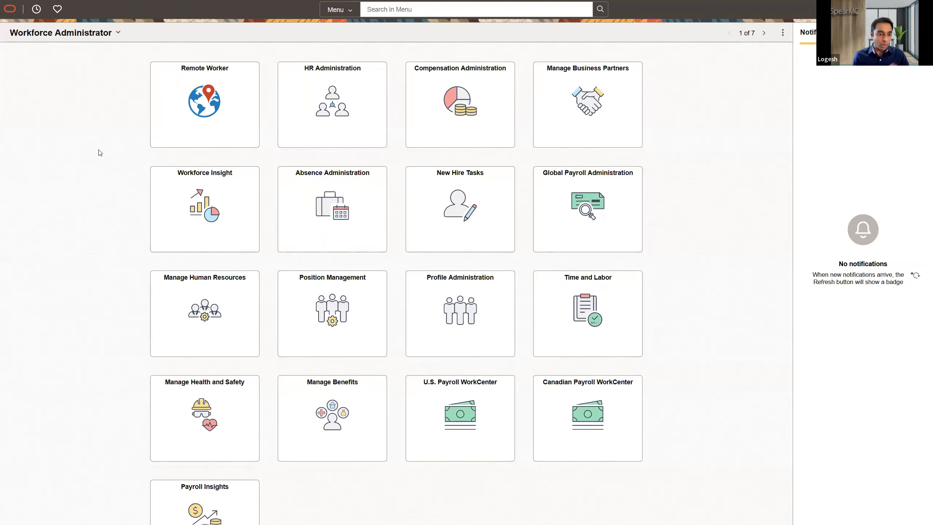
- Open the Workforce Insight page from the Workforce Administrator homepage and display the full Workforce Equity dashboard
{"action": "left_click", "coordinate": [81, 37]}
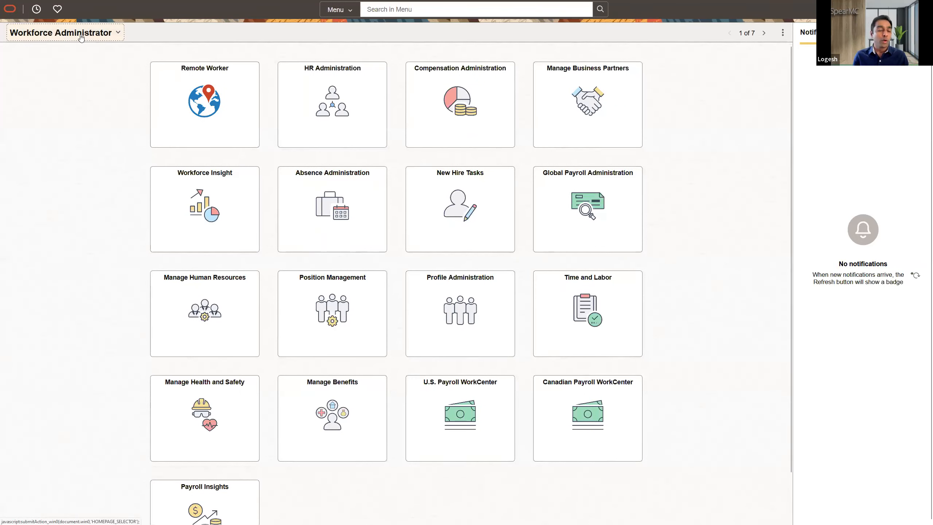
{"action": "left_click", "coordinate": [215, 179]}
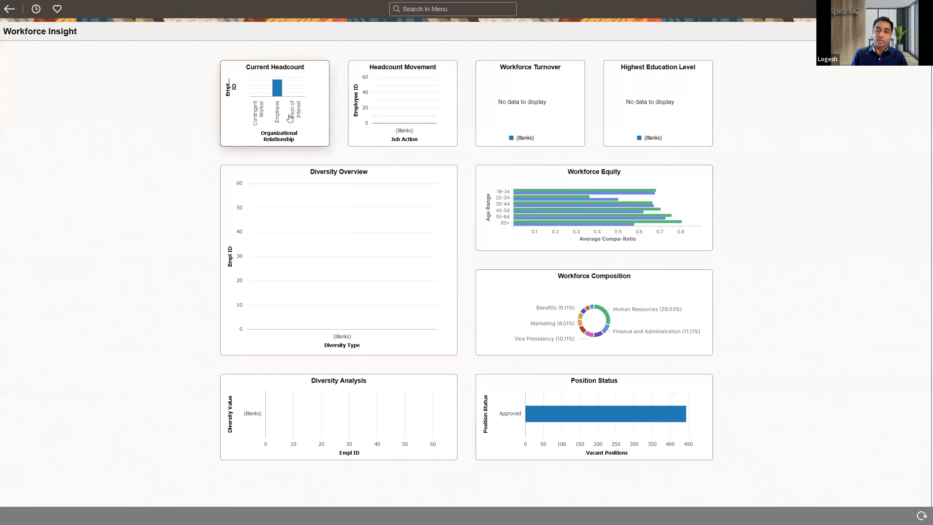
{"action": "mouse_move", "coordinate": [576, 421]}
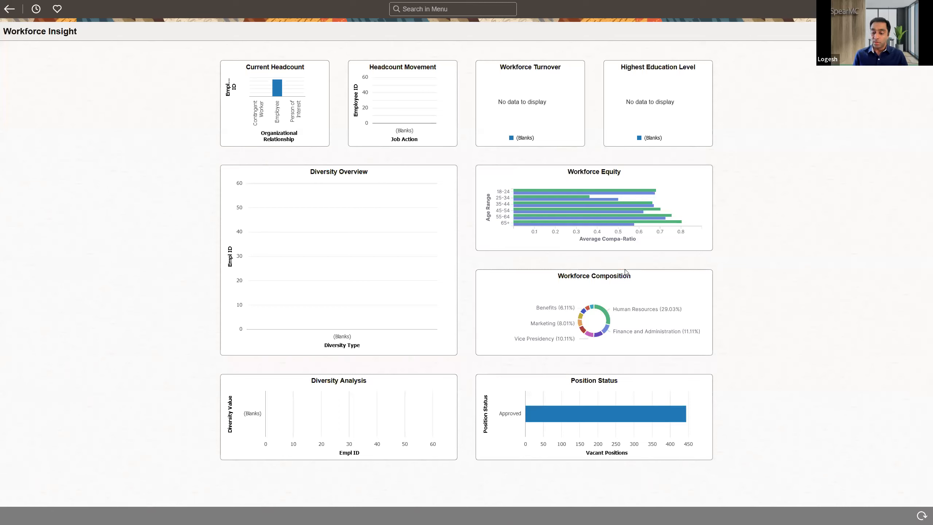
{"action": "left_click", "coordinate": [628, 174]}
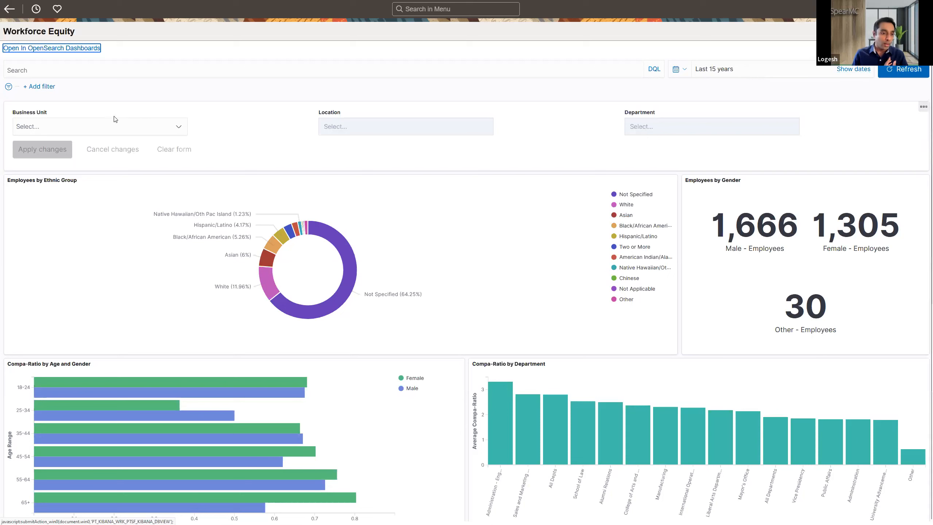
- Filter the Workforce Equity dashboard by the business unit Global Business Institute BU and apply the change
{"action": "left_click", "coordinate": [179, 129]}
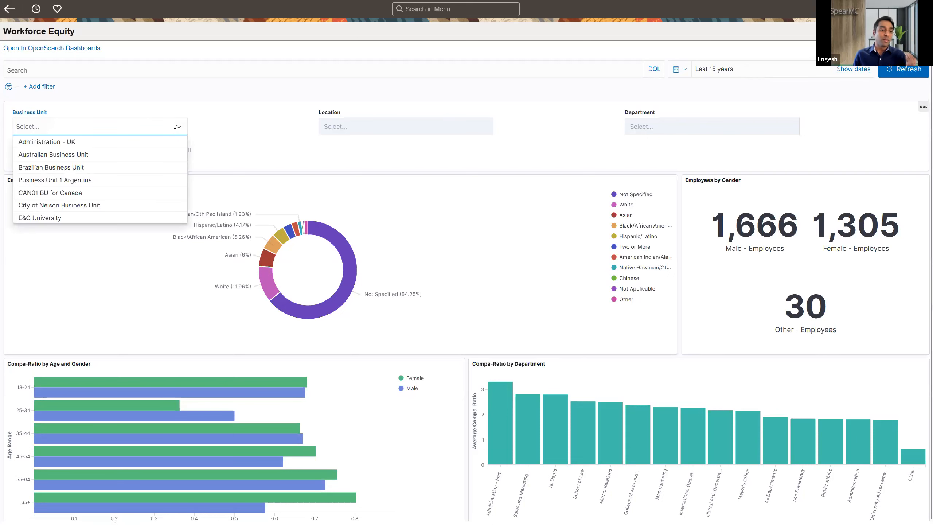
{"action": "scroll", "coordinate": [162, 162], "scroll_direction": "down", "scroll_amount": 2}
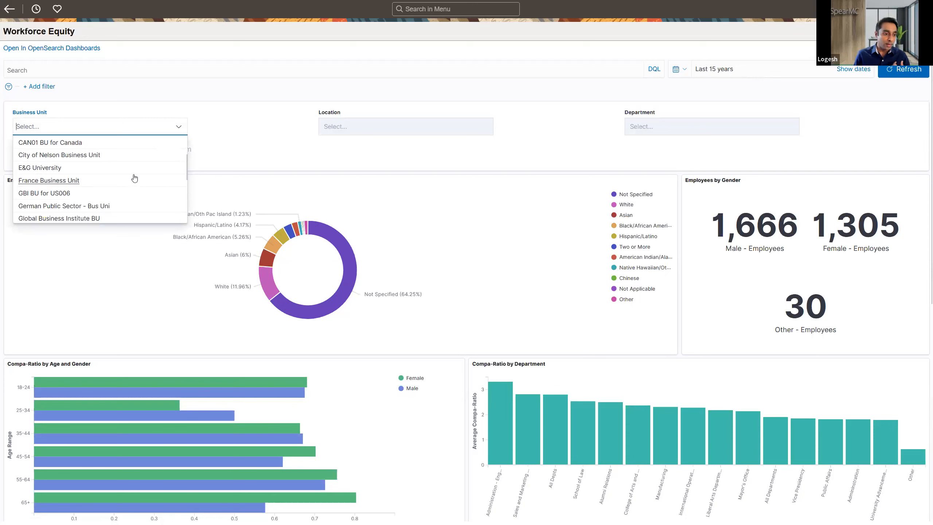
{"action": "left_click", "coordinate": [88, 219]}
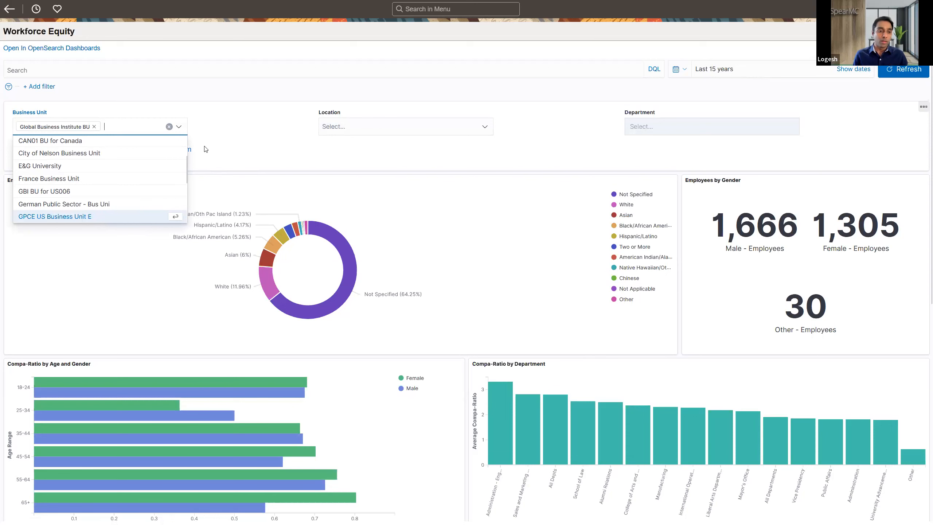
{"action": "left_click", "coordinate": [232, 139]}
{"action": "left_click", "coordinate": [65, 154]}
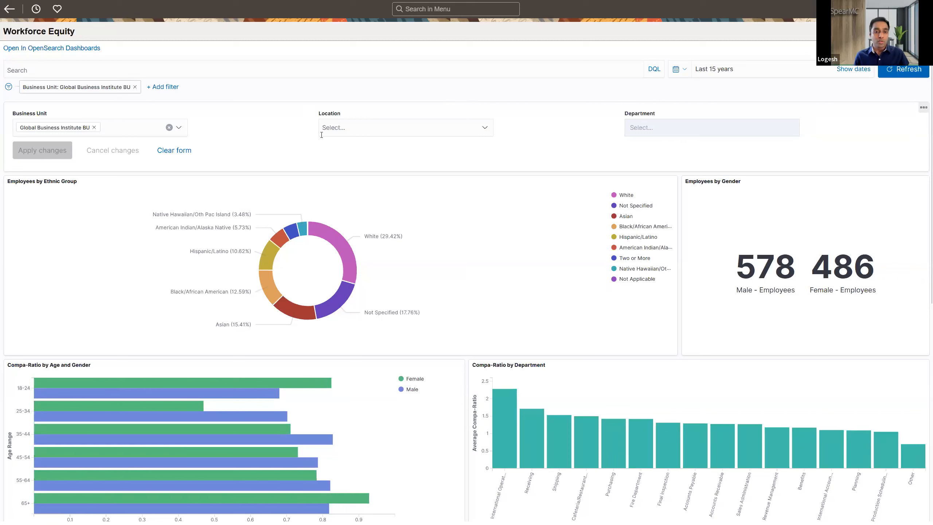
- Clear the business unit selection from the dashboard's filter form without applying the change
{"action": "mouse_move", "coordinate": [644, 127]}
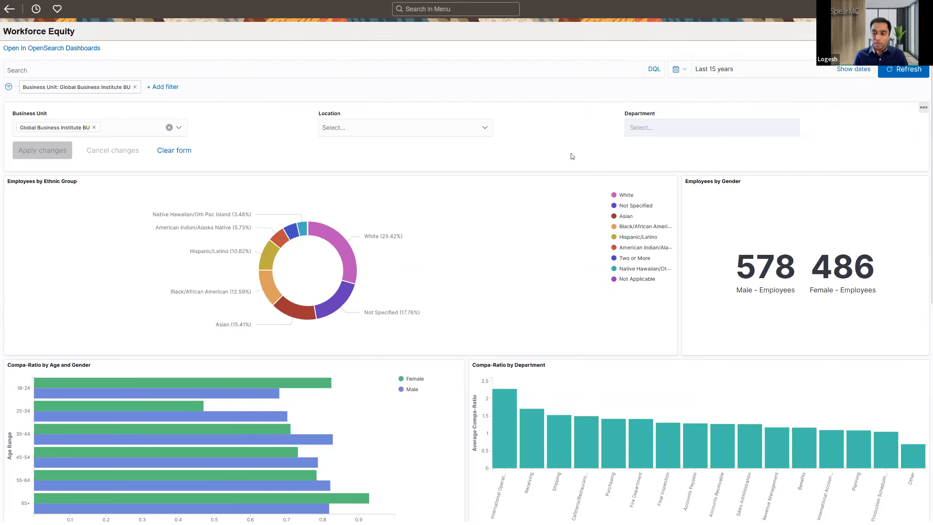
{"action": "left_click", "coordinate": [195, 156]}
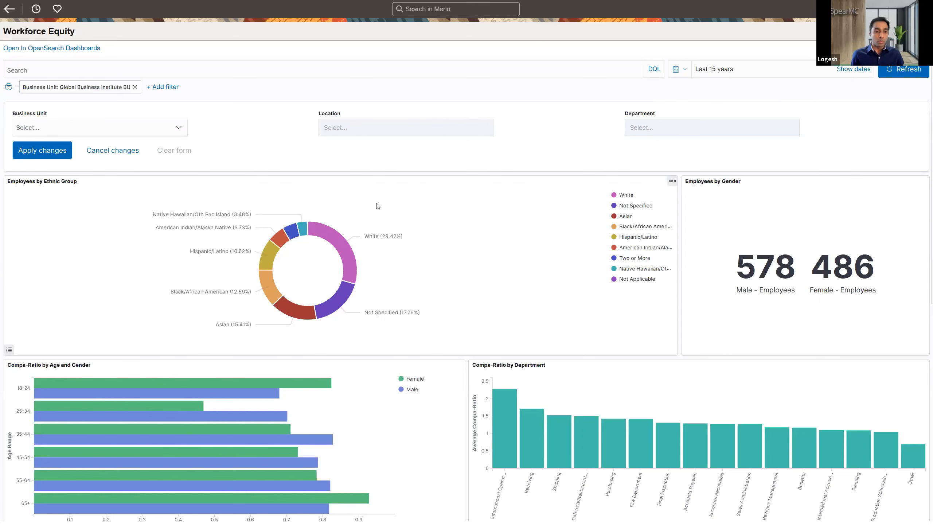
- Examine the dashboard's charts on ethnic group, gender, compa-ratio, job title and employee distribution by country
{"action": "scroll", "coordinate": [383, 216], "scroll_direction": "down", "scroll_amount": 1}
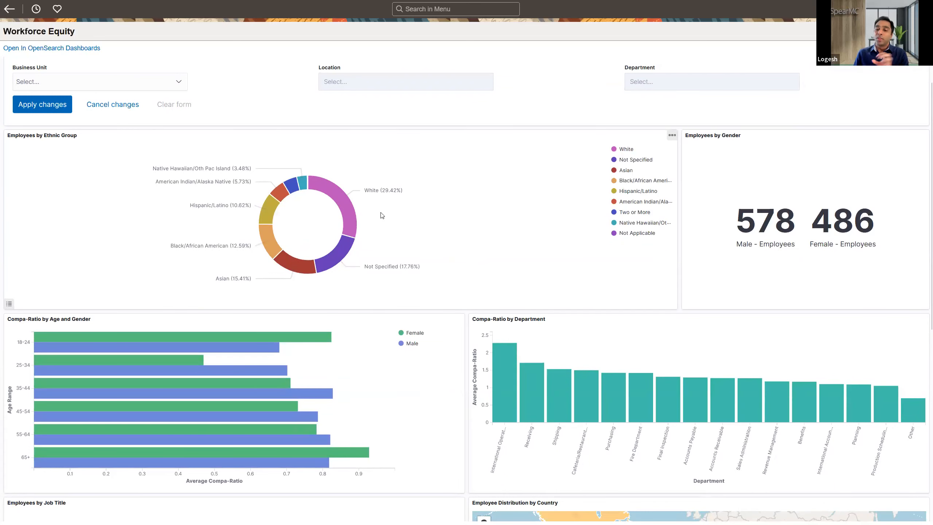
{"action": "scroll", "coordinate": [382, 216], "scroll_direction": "down", "scroll_amount": 1}
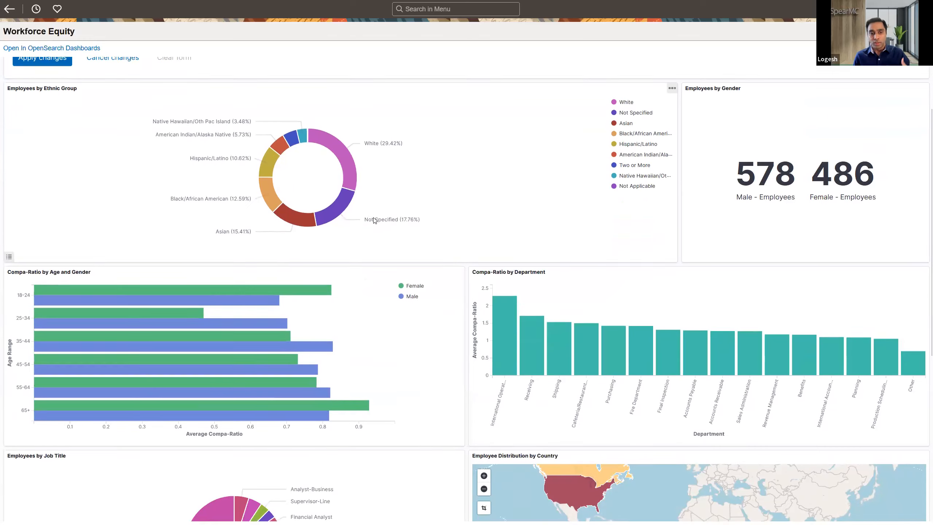
{"action": "scroll", "coordinate": [376, 218], "scroll_direction": "down", "scroll_amount": 1}
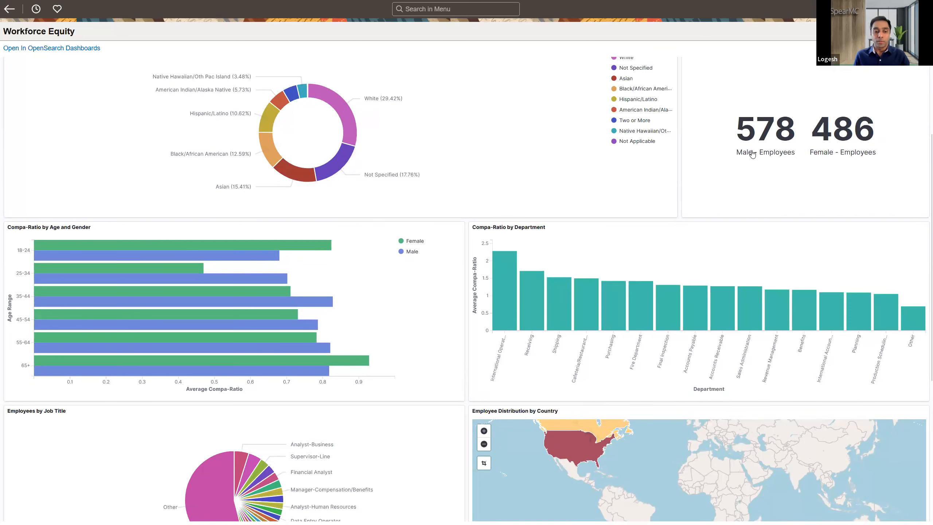
{"action": "scroll", "coordinate": [264, 265], "scroll_direction": "down", "scroll_amount": 1}
{"action": "mouse_move", "coordinate": [632, 243]}
{"action": "scroll", "coordinate": [633, 241], "scroll_direction": "down", "scroll_amount": 1}
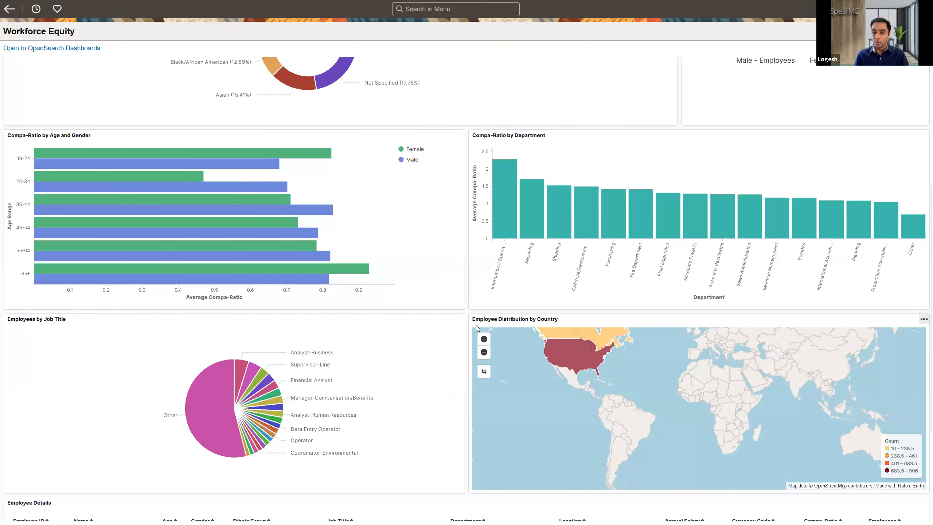
{"action": "scroll", "coordinate": [476, 325], "scroll_direction": "up", "scroll_amount": 5}
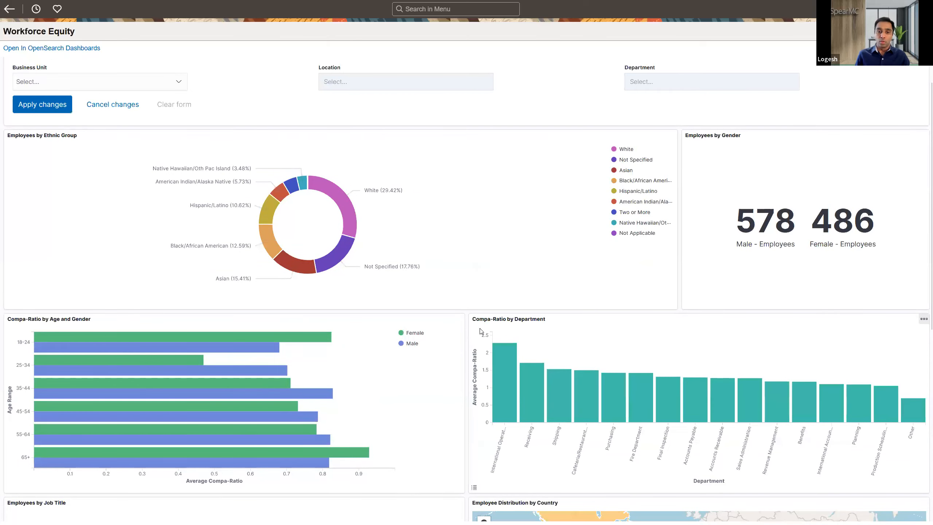
{"action": "scroll", "coordinate": [476, 331], "scroll_direction": "up", "scroll_amount": 2}
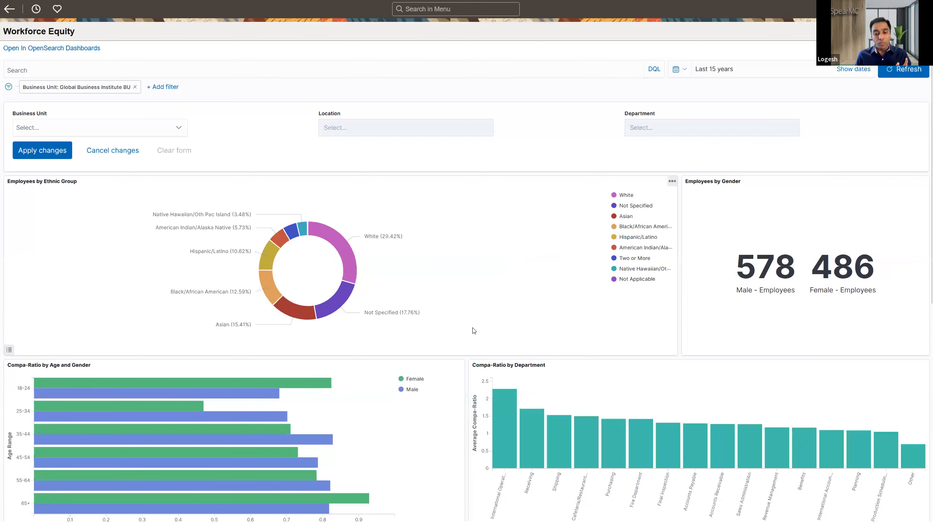
{"action": "scroll", "coordinate": [473, 330], "scroll_direction": "down", "scroll_amount": 1}
{"action": "scroll", "coordinate": [474, 331], "scroll_direction": "down", "scroll_amount": 3}
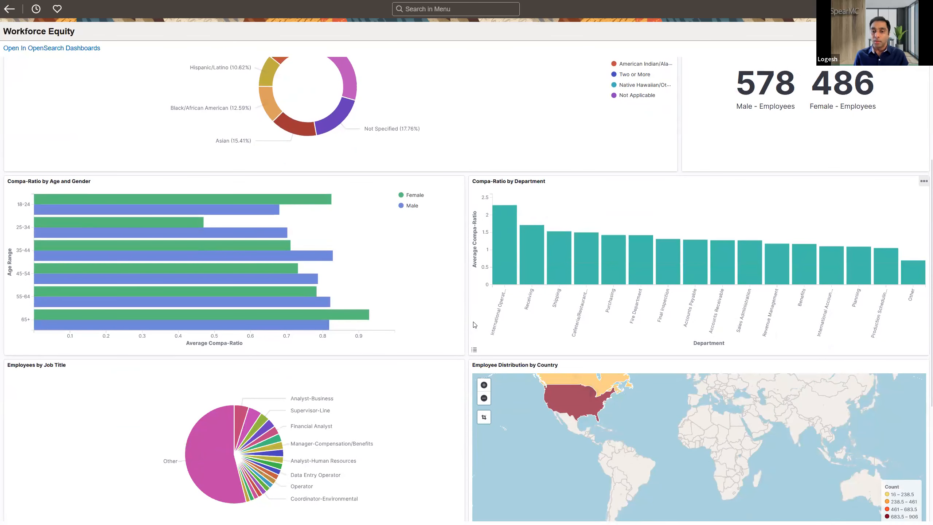
{"action": "scroll", "coordinate": [475, 324], "scroll_direction": "down", "scroll_amount": 1}
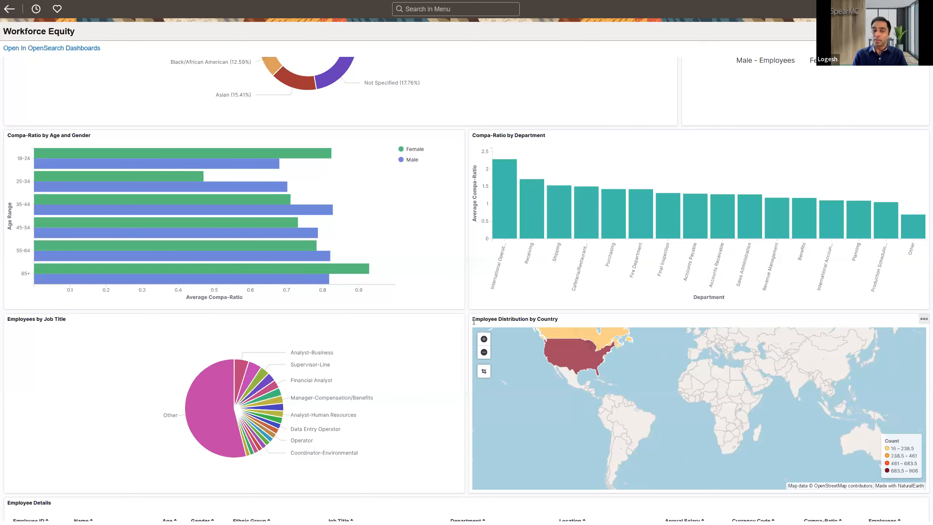
{"action": "scroll", "coordinate": [474, 322], "scroll_direction": "up", "scroll_amount": 3}
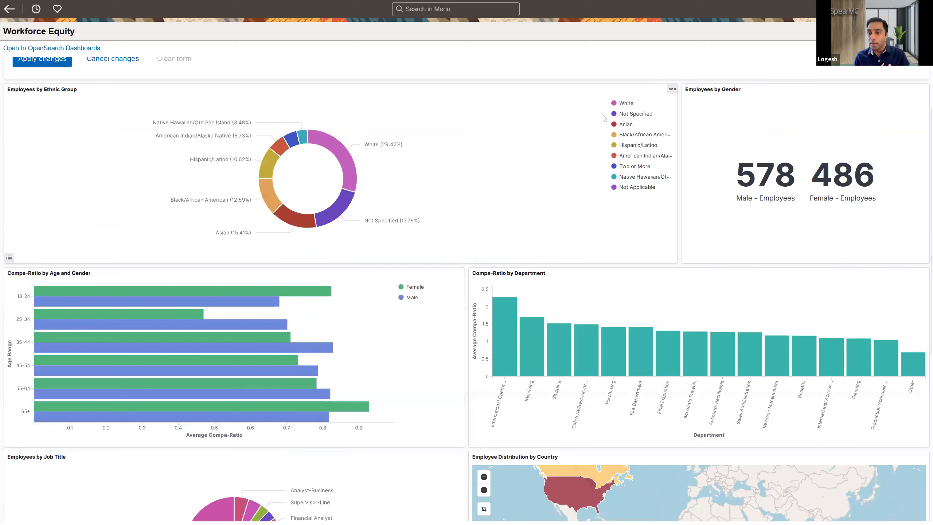
- Maximize the Employees by Ethnic Group chart
{"action": "left_click", "coordinate": [672, 91]}
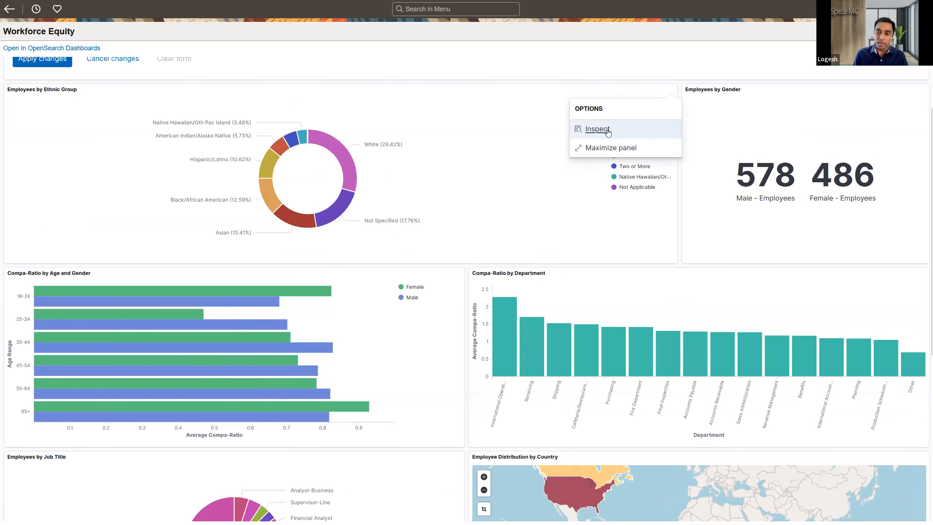
{"action": "left_click", "coordinate": [615, 148]}
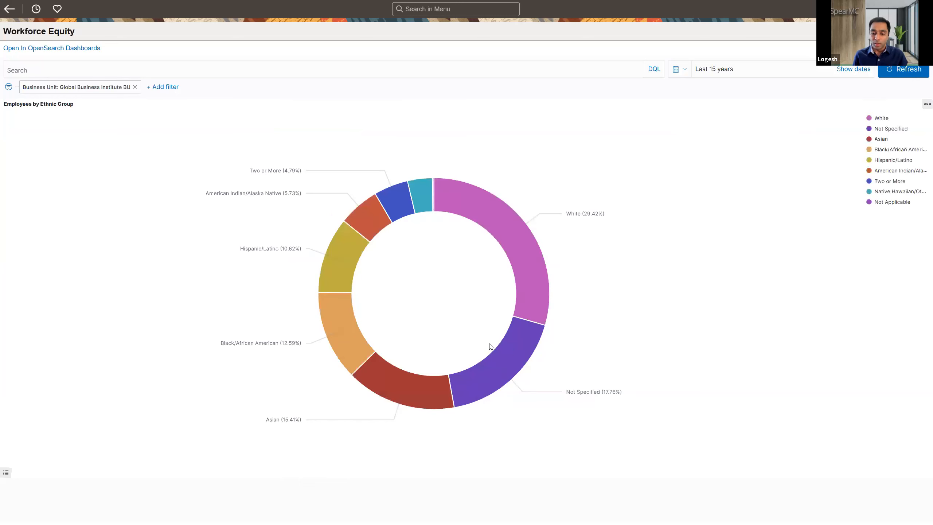
- Drill into the chart's Not Specified segment to check its employee count, and remove that ethnic group filter
{"action": "left_click", "coordinate": [496, 354]}
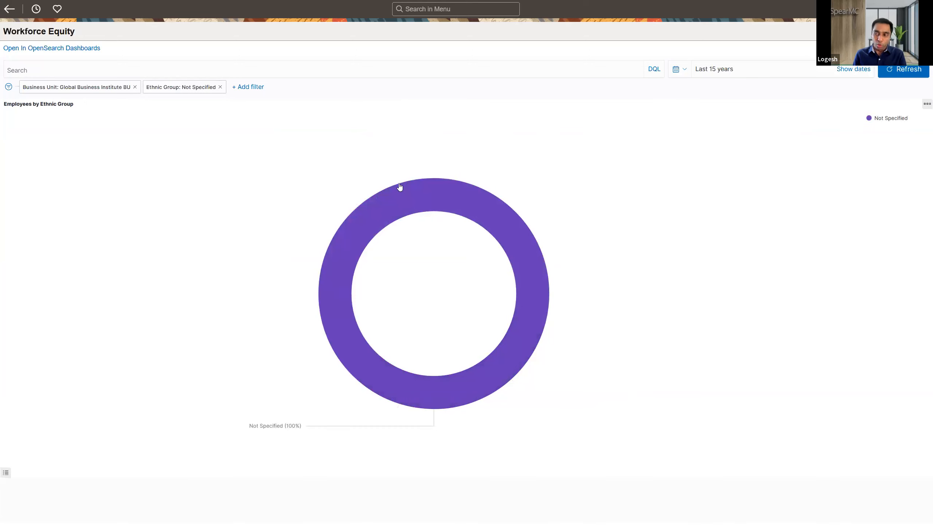
{"action": "mouse_move", "coordinate": [400, 186]}
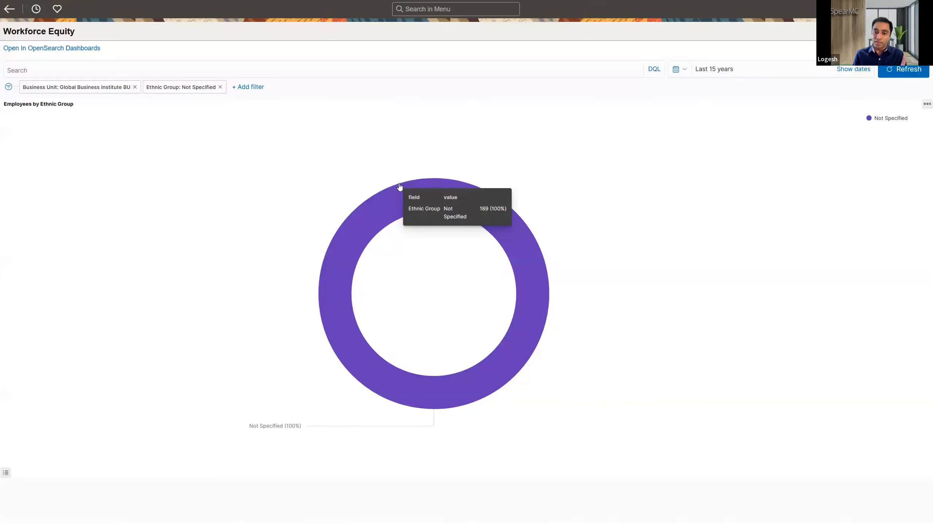
{"action": "left_click", "coordinate": [220, 88]}
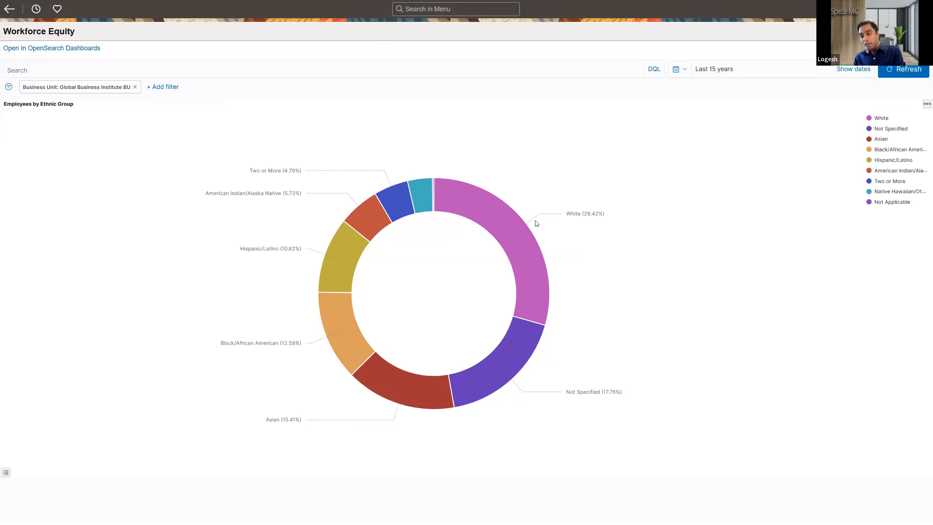
- Inspect the data behind the Employees by Ethnic Group chart and download it as a formatted CSV, viewing the file in Excel
{"action": "left_click", "coordinate": [924, 105]}
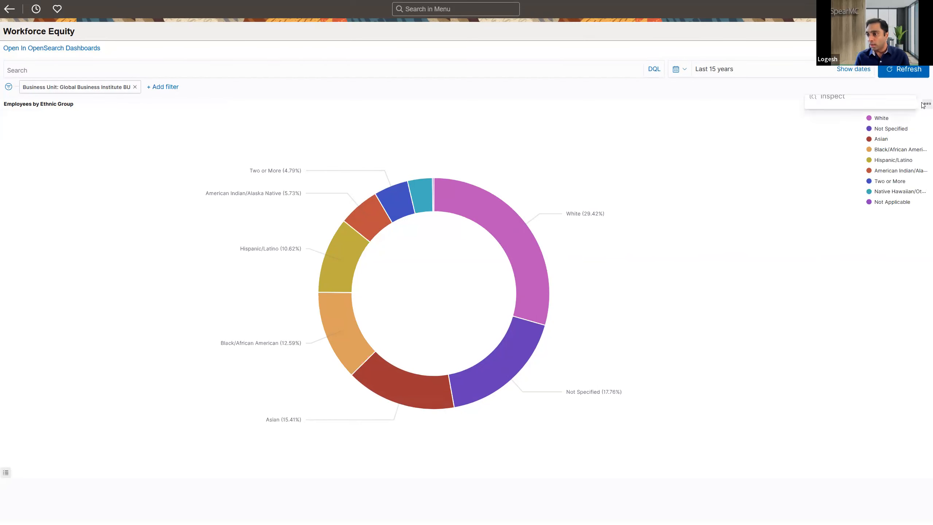
{"action": "left_click", "coordinate": [835, 105]}
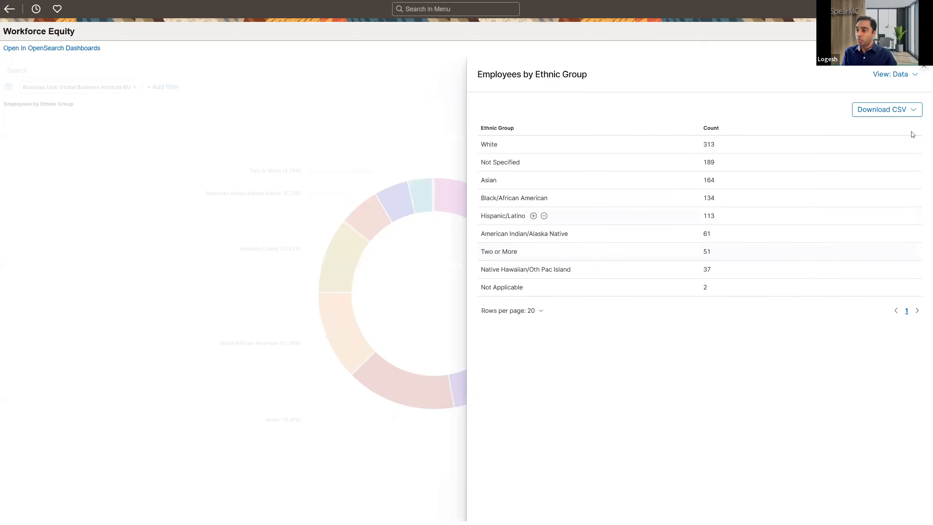
{"action": "left_click", "coordinate": [908, 112]}
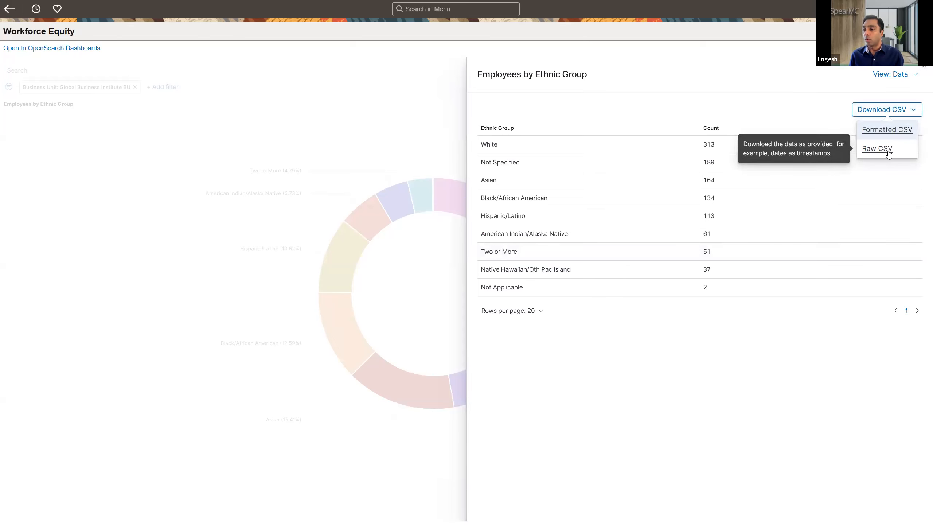
{"action": "left_click", "coordinate": [896, 134]}
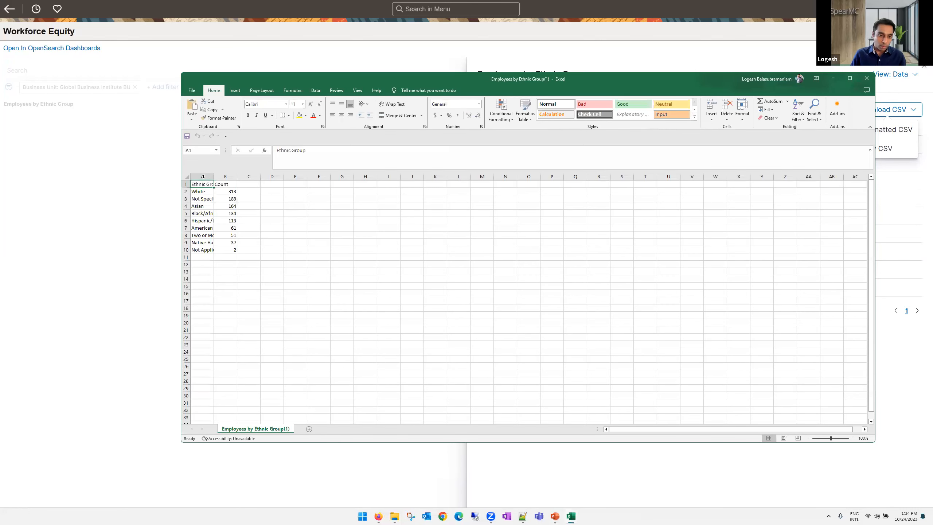
{"action": "left_click", "coordinate": [202, 177]}
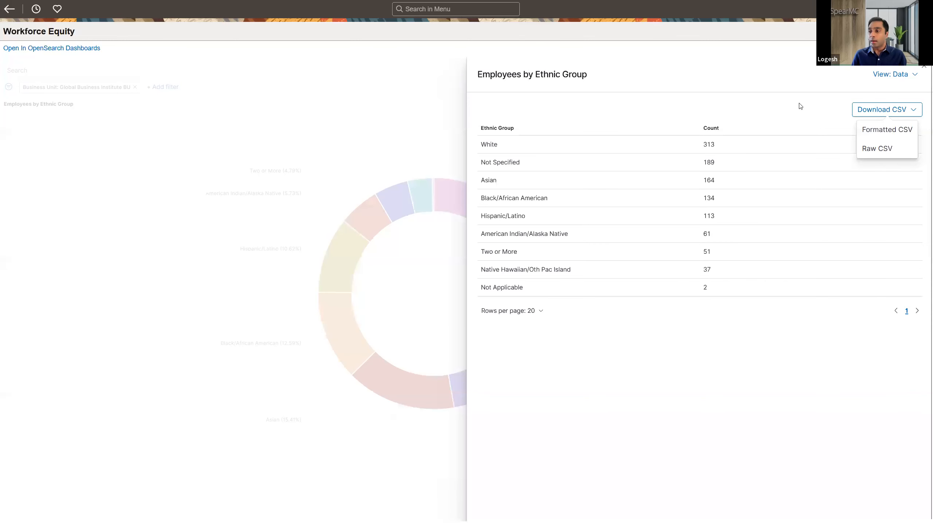
- Return to the dashboard, close the ethnic group data view and restore the chart to its normal size
{"action": "left_click", "coordinate": [374, 61]}
{"action": "left_click", "coordinate": [925, 66]}
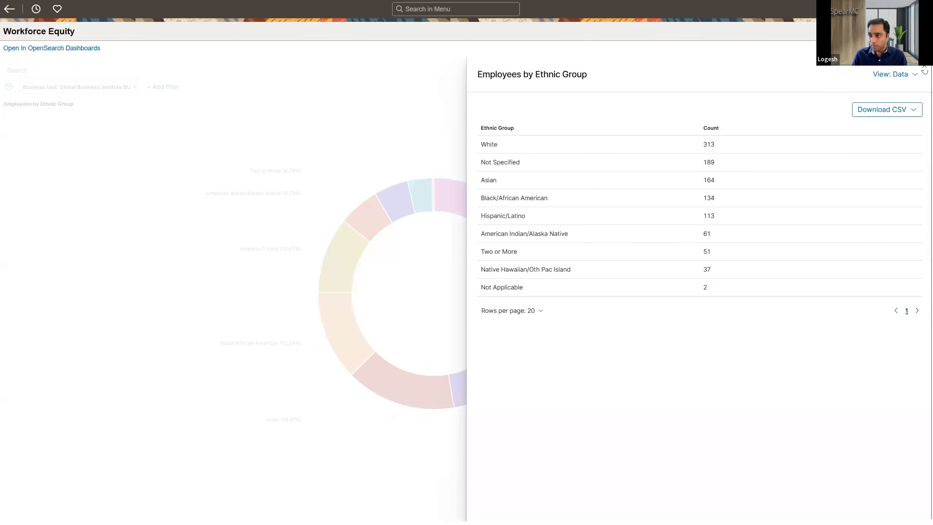
{"action": "left_click", "coordinate": [924, 66]}
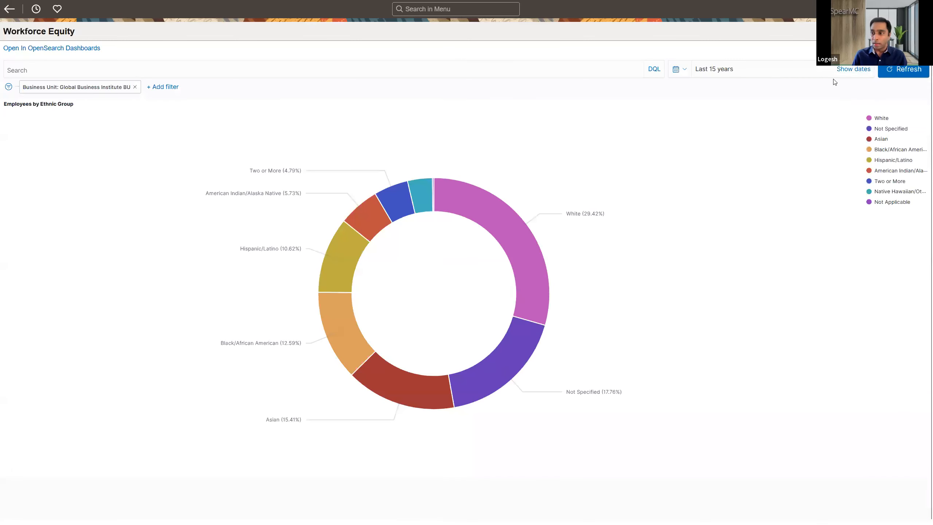
{"action": "left_click", "coordinate": [924, 106]}
{"action": "left_click", "coordinate": [835, 125]}
- Export the Employee Details table as a raw CSV and open the downloaded file in Excel
{"action": "scroll", "coordinate": [724, 226], "scroll_direction": "down", "scroll_amount": 10}
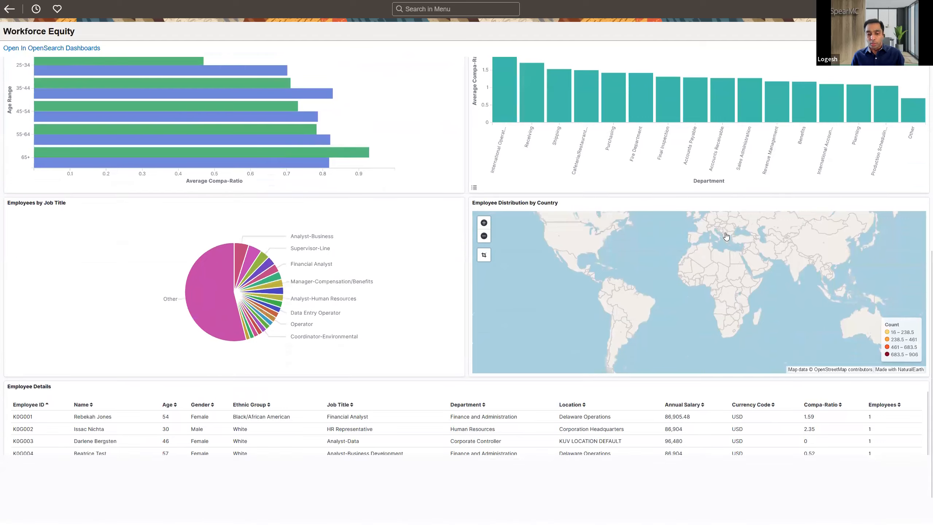
{"action": "scroll", "coordinate": [726, 236], "scroll_direction": "down", "scroll_amount": 1}
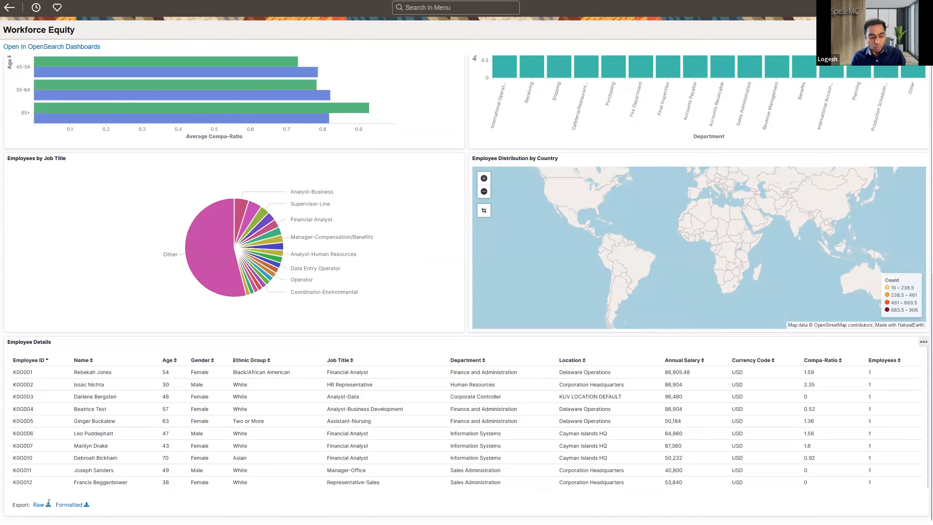
{"action": "left_click", "coordinate": [38, 507]}
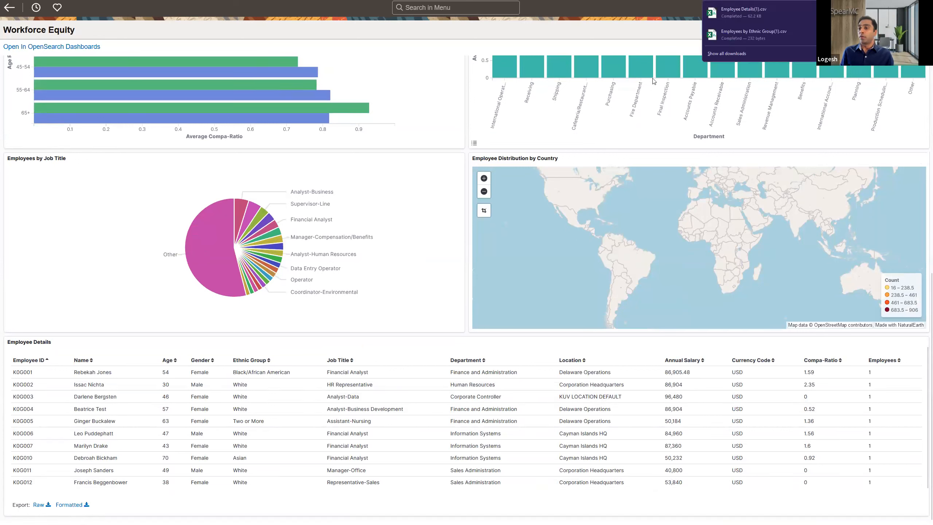
{"action": "left_click", "coordinate": [747, 17]}
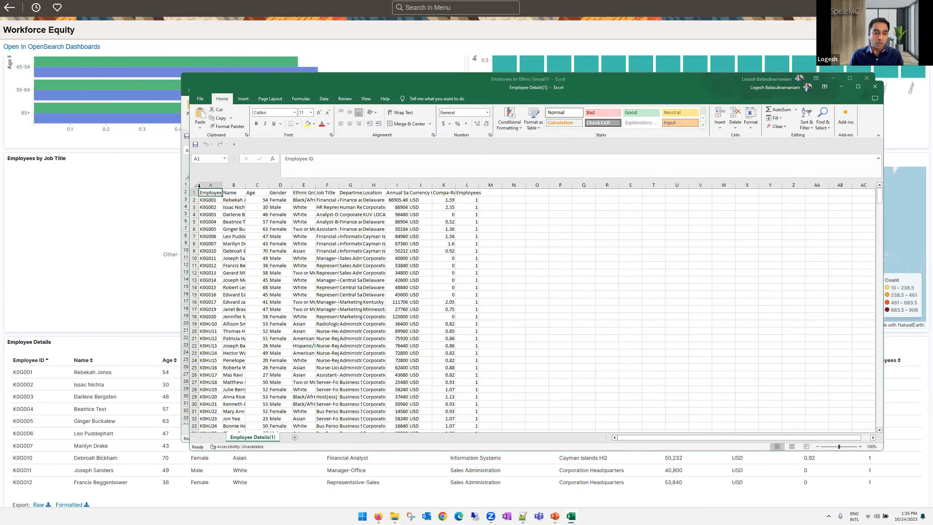
- Fit all columns of the Employee Details sheet to their contents and look through the exported employee rows
{"action": "left_click", "coordinate": [195, 186]}
{"action": "double_click", "coordinate": [222, 185]}
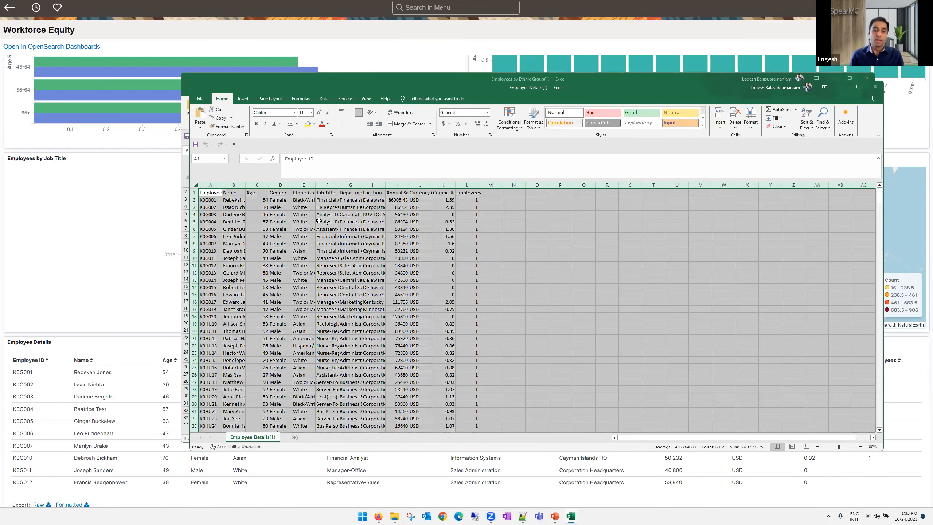
{"action": "left_click", "coordinate": [474, 229]}
{"action": "scroll", "coordinate": [552, 259], "scroll_direction": "down", "scroll_amount": 15}
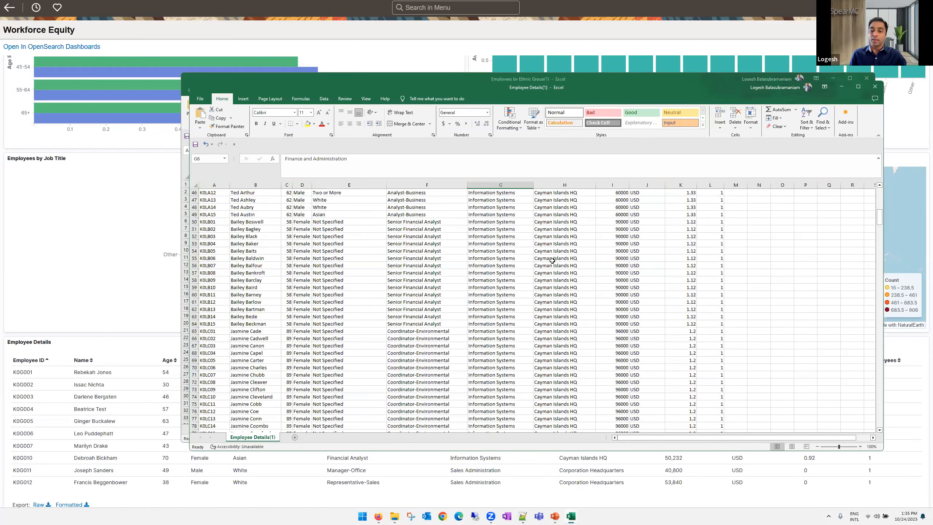
{"action": "scroll", "coordinate": [553, 259], "scroll_direction": "down", "scroll_amount": 20}
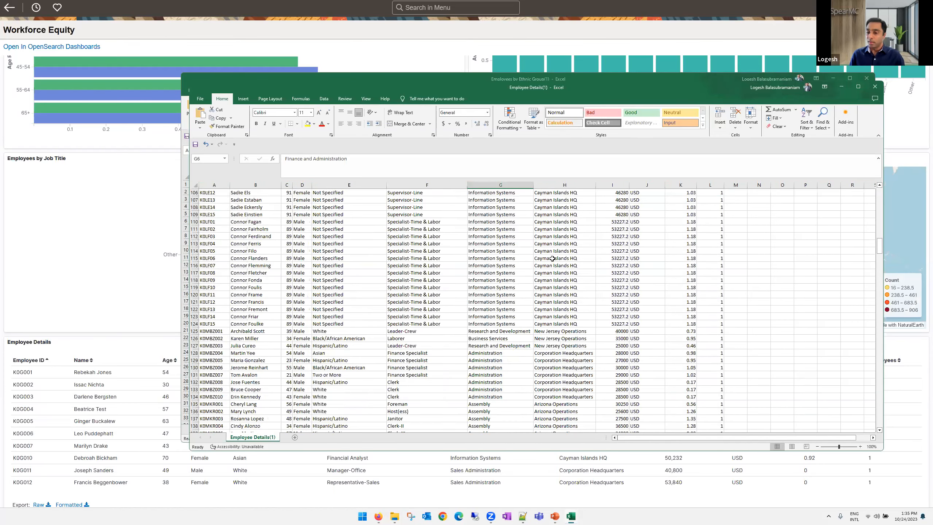
{"action": "scroll", "coordinate": [552, 259], "scroll_direction": "down", "scroll_amount": 15}
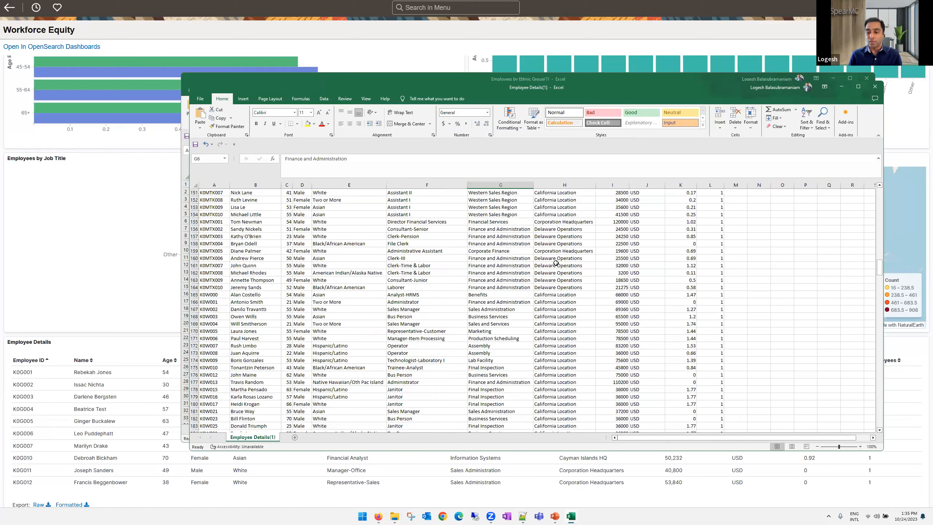
{"action": "scroll", "coordinate": [555, 264], "scroll_direction": "down", "scroll_amount": 20}
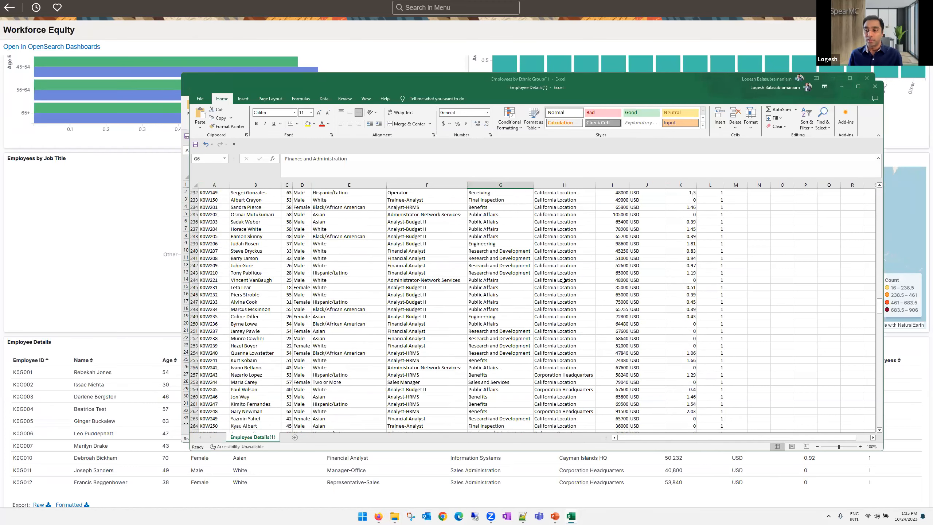
- Close the Employee Details workbook without saving, and close the Employees by Ethnic Group workbook
{"action": "left_click", "coordinate": [875, 86]}
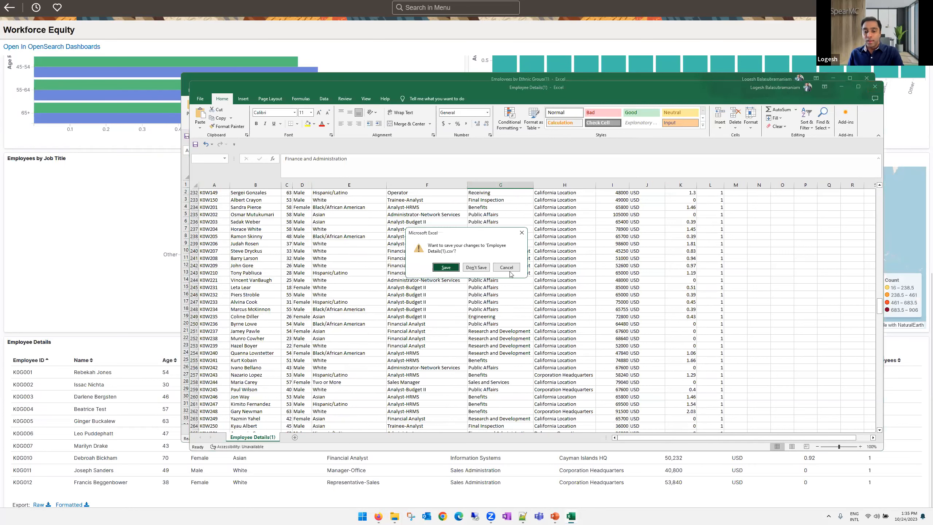
{"action": "left_click", "coordinate": [484, 267]}
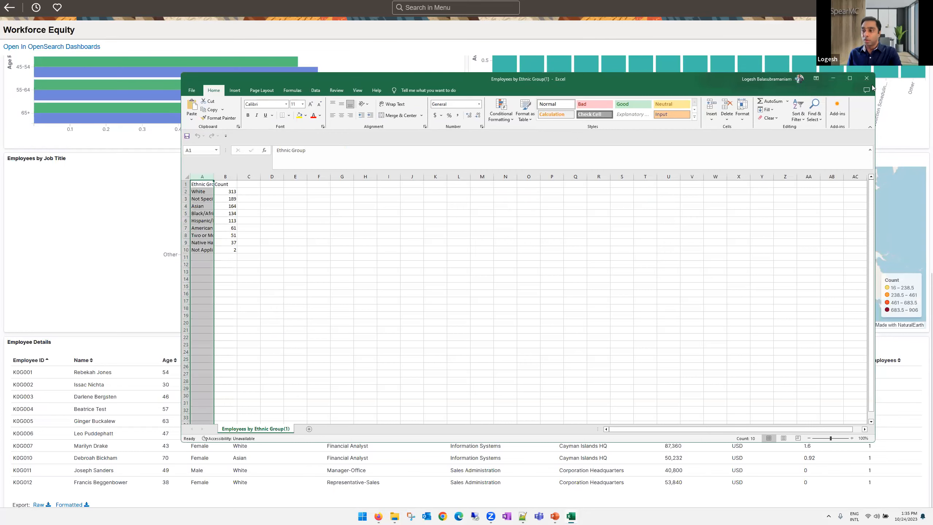
{"action": "left_click", "coordinate": [868, 79]}
- Review the Workforce Equity dashboard's charts, from ethnic group and compa-ratio to job title, country map and employee details
{"action": "scroll", "coordinate": [622, 296], "scroll_direction": "up", "scroll_amount": 5}
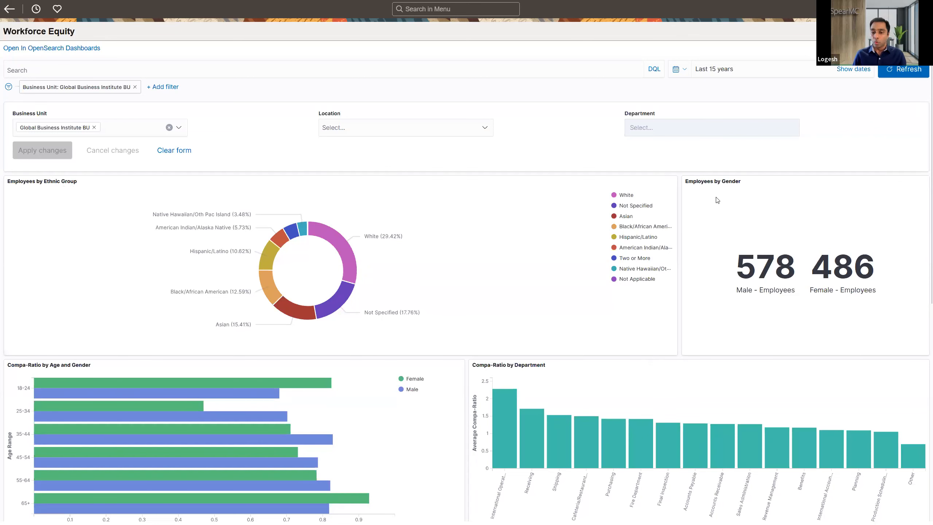
{"action": "scroll", "coordinate": [699, 191], "scroll_direction": "down", "scroll_amount": 2}
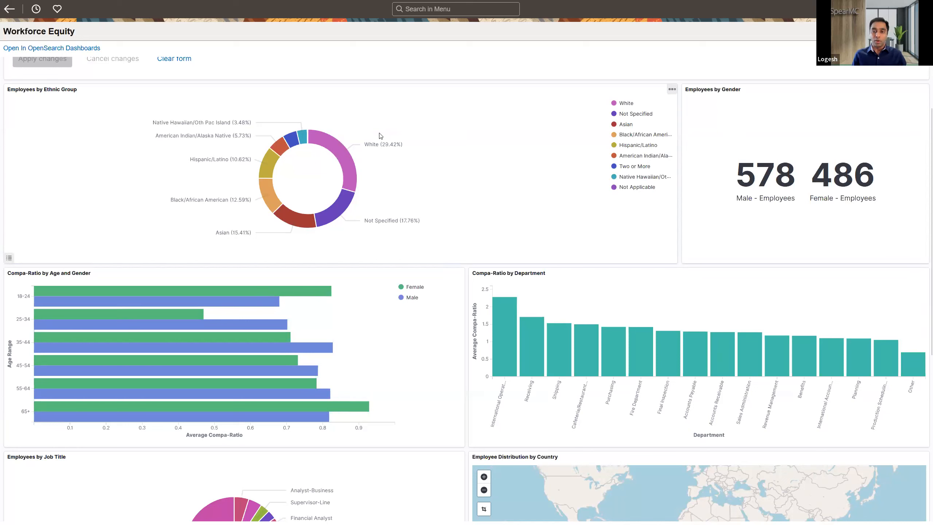
{"action": "scroll", "coordinate": [379, 139], "scroll_direction": "down", "scroll_amount": 2}
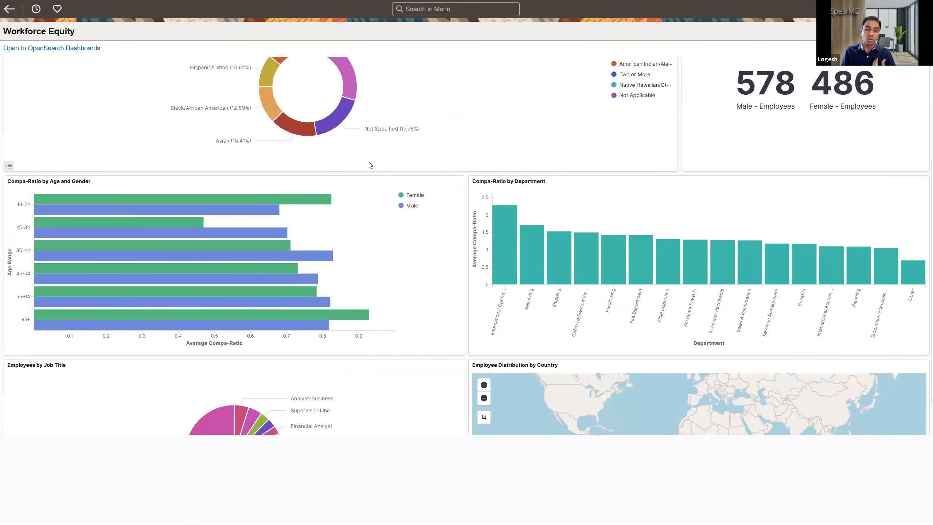
{"action": "scroll", "coordinate": [367, 166], "scroll_direction": "down", "scroll_amount": 1}
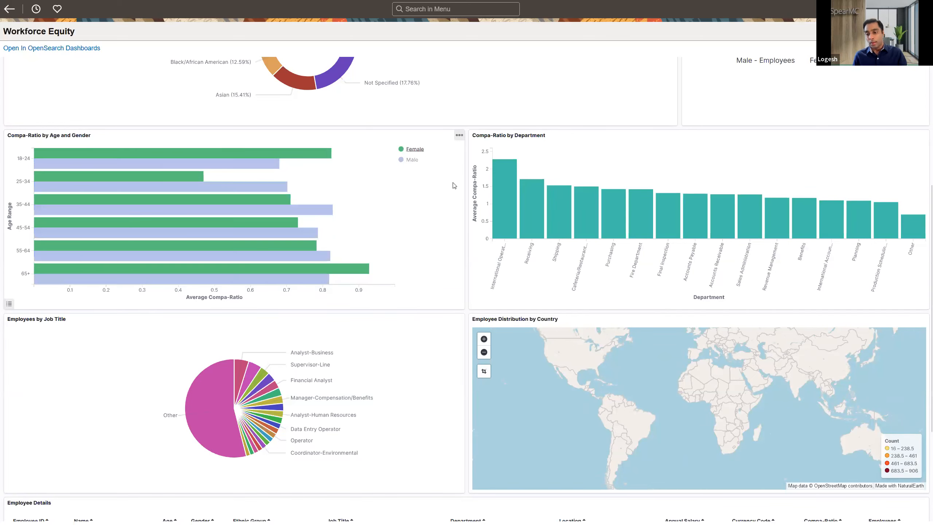
{"action": "scroll", "coordinate": [517, 188], "scroll_direction": "down", "scroll_amount": 1}
{"action": "scroll", "coordinate": [518, 187], "scroll_direction": "down", "scroll_amount": 2}
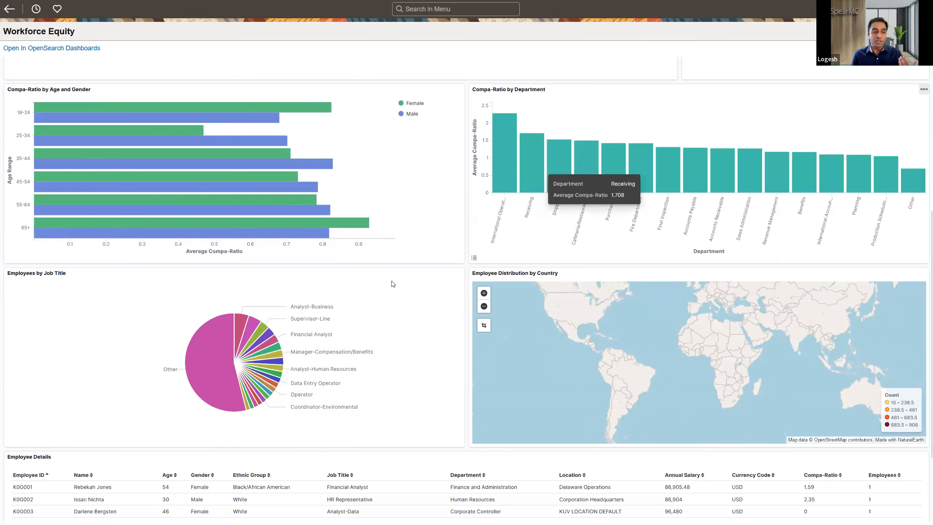
{"action": "scroll", "coordinate": [73, 271], "scroll_direction": "down", "scroll_amount": 2}
{"action": "scroll", "coordinate": [74, 271], "scroll_direction": "down", "scroll_amount": 2}
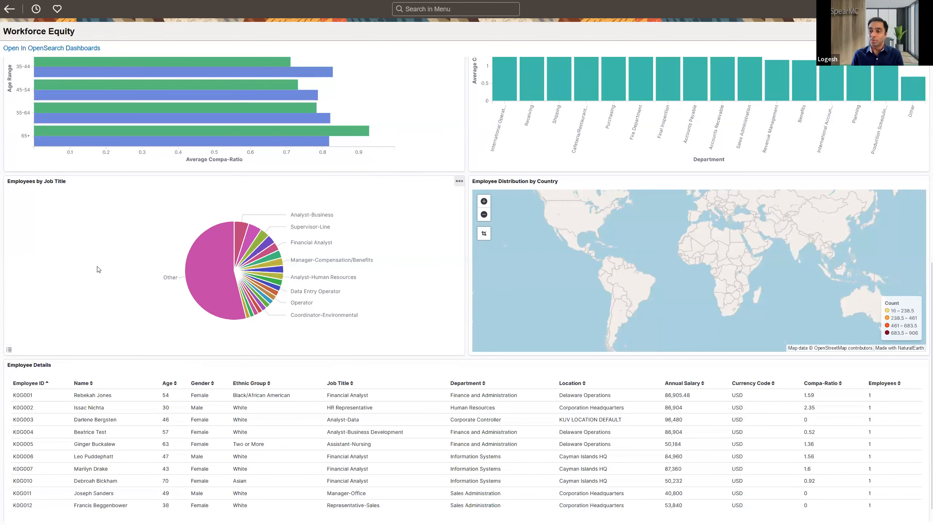
{"action": "scroll", "coordinate": [98, 270], "scroll_direction": "up", "scroll_amount": 4}
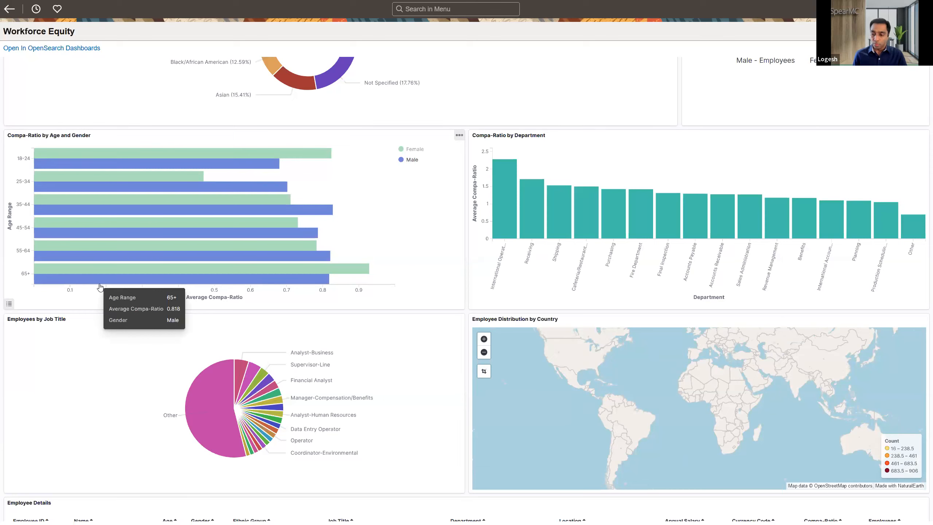
{"action": "scroll", "coordinate": [100, 287], "scroll_direction": "up", "scroll_amount": 6}
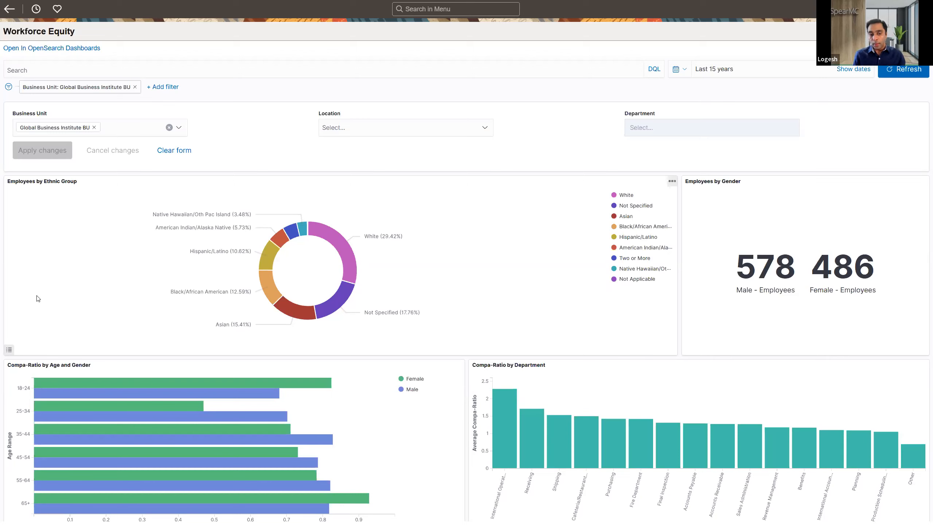
- Return to the Workforce Administrator homepage and open the Benefits Utilization dashboard from Manage Benefits
{"action": "left_click", "coordinate": [9, 12]}
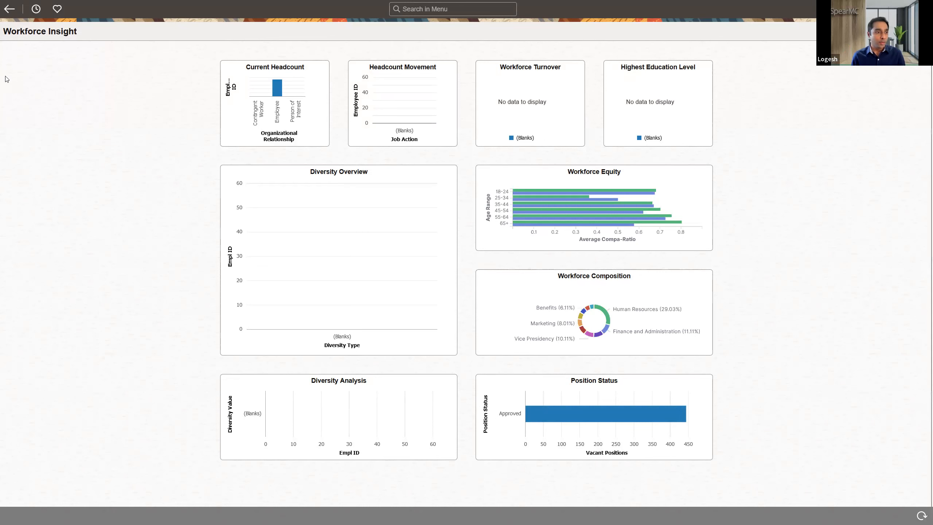
{"action": "key", "text": "F11"}
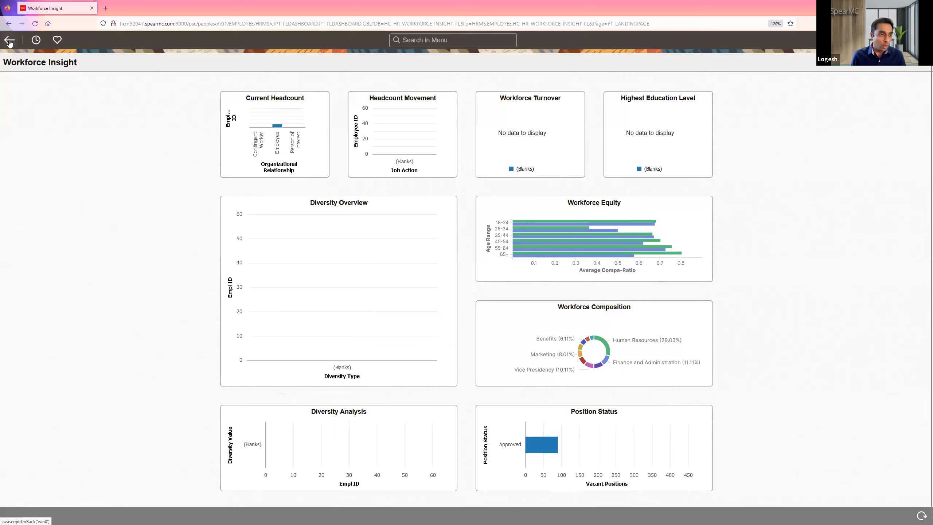
{"action": "left_click", "coordinate": [9, 41]}
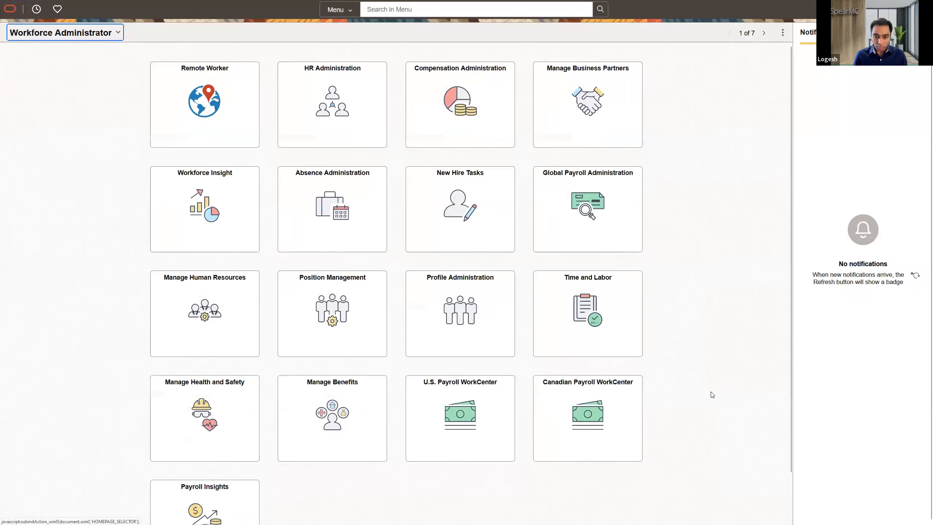
{"action": "scroll", "coordinate": [712, 394], "scroll_direction": "down", "scroll_amount": 2}
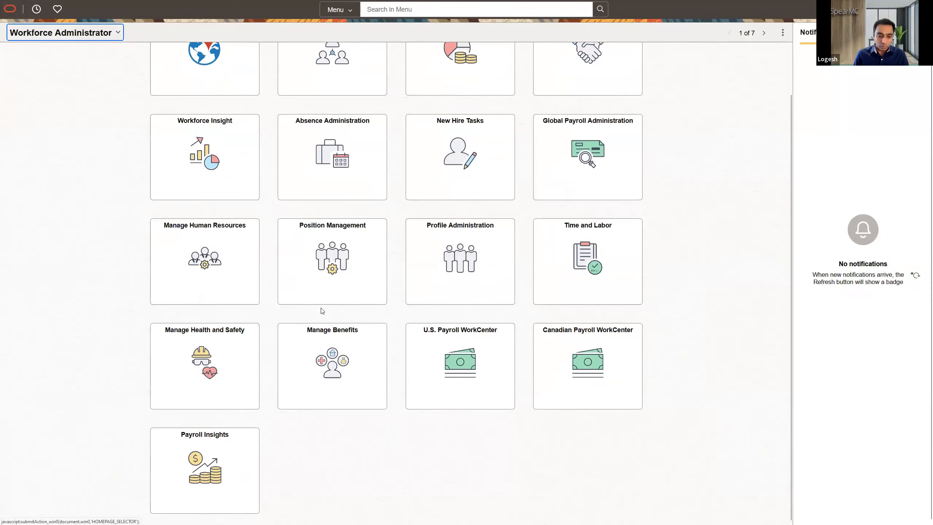
{"action": "left_click", "coordinate": [338, 352]}
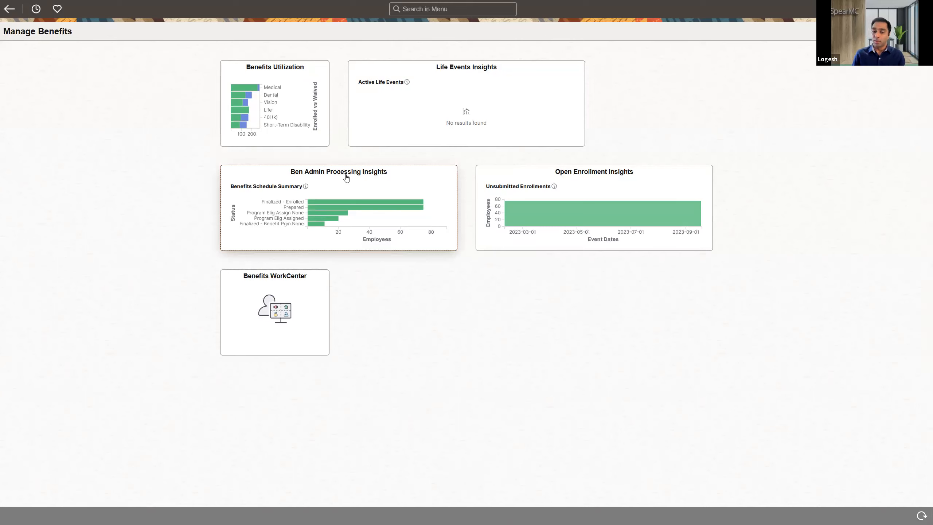
{"action": "left_click", "coordinate": [283, 70]}
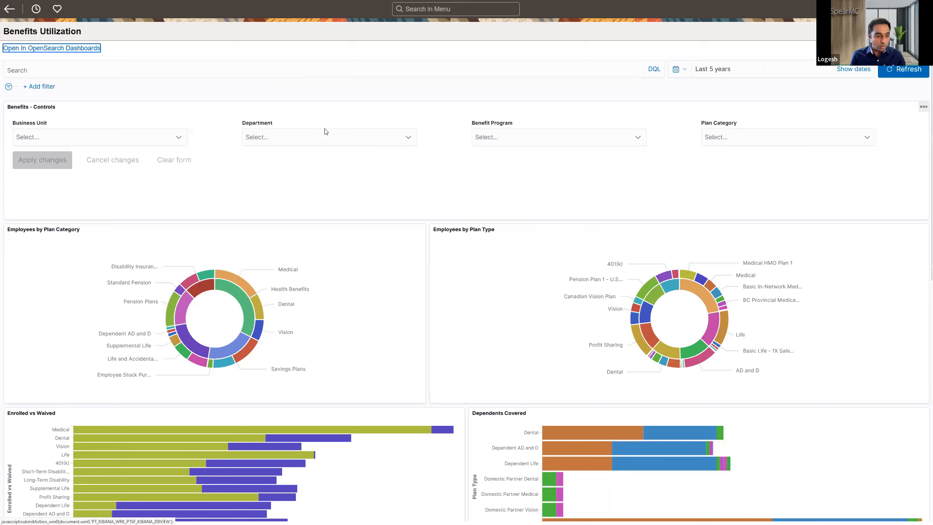
- Maximize the Employees by Plan Type chart and filter it to the Medical plan type by drilling into its segment
{"action": "scroll", "coordinate": [219, 146], "scroll_direction": "down", "scroll_amount": 1}
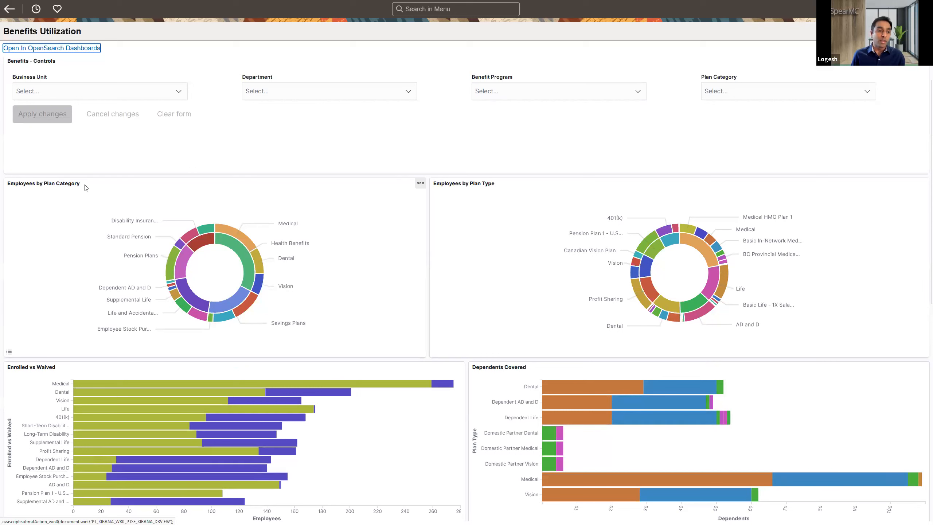
{"action": "mouse_move", "coordinate": [245, 253]}
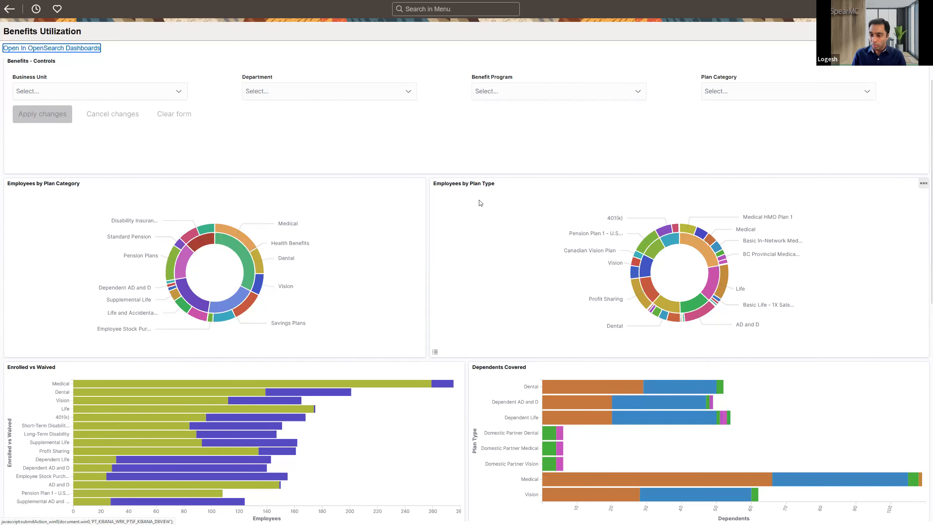
{"action": "left_click", "coordinate": [923, 184]}
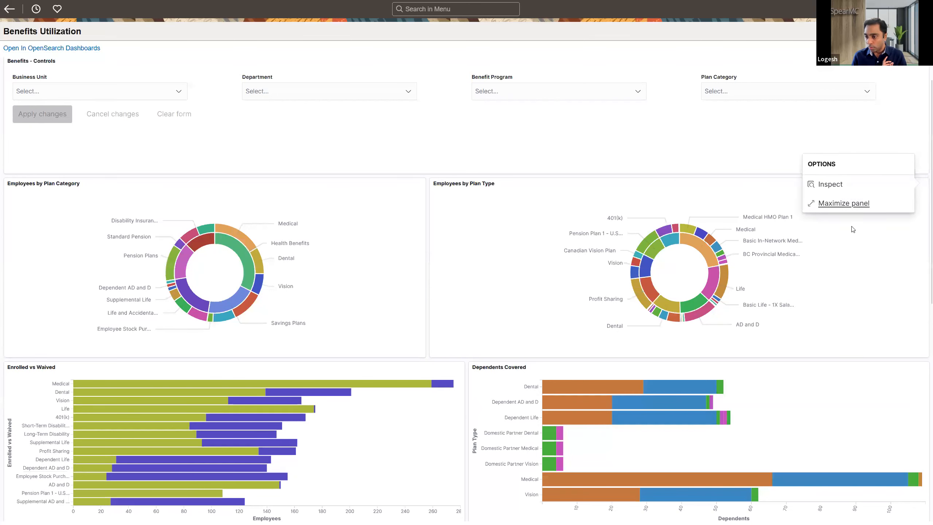
{"action": "left_click", "coordinate": [841, 203]}
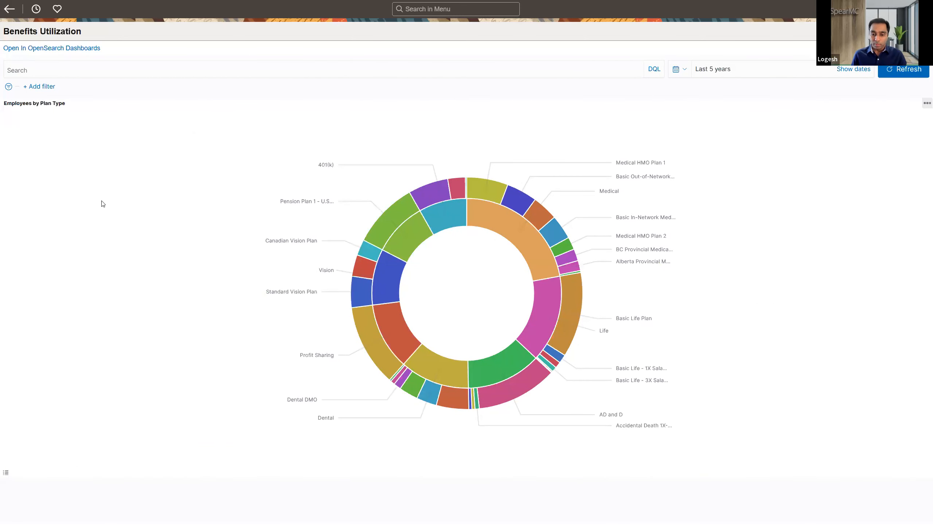
{"action": "mouse_move", "coordinate": [530, 245]}
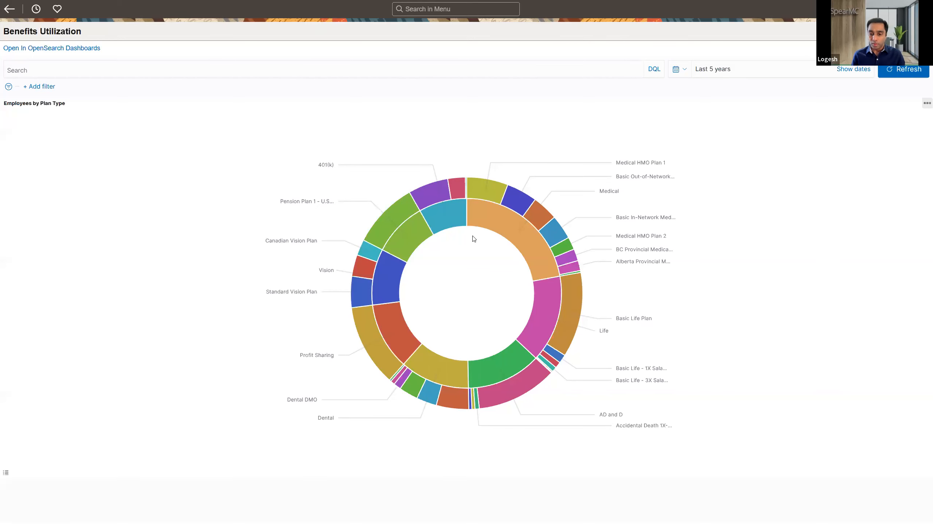
{"action": "left_click", "coordinate": [526, 238]}
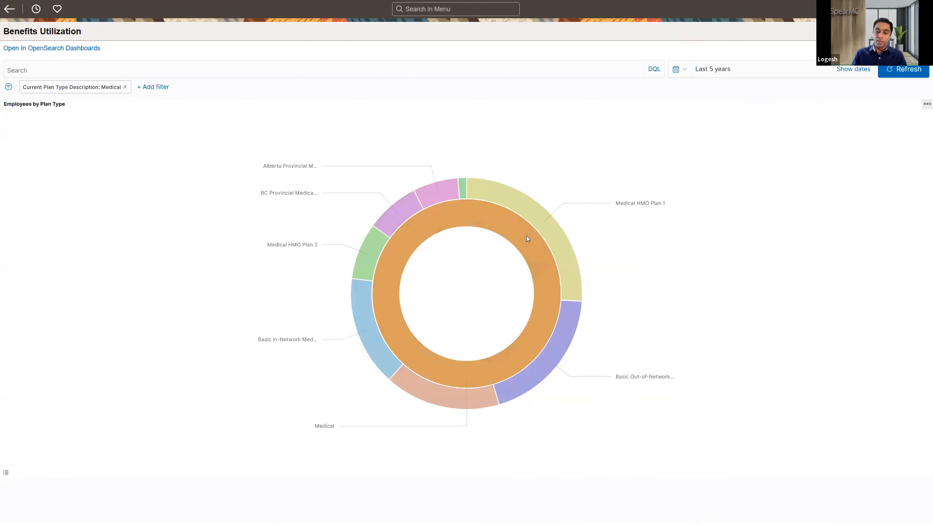
{"action": "mouse_move", "coordinate": [384, 253]}
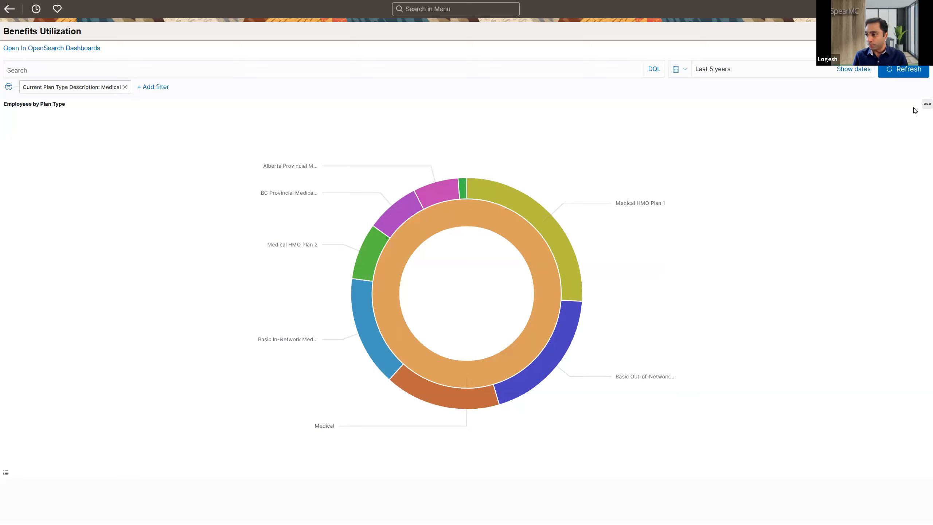
- Inspect the data behind the Medical-filtered Employees by Plan Type chart, and close the data view
{"action": "left_click", "coordinate": [927, 104]}
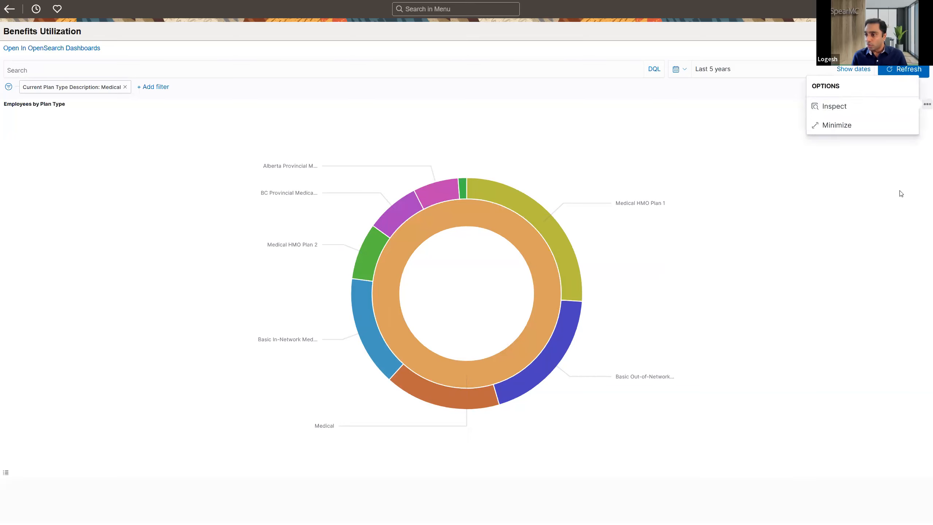
{"action": "left_click", "coordinate": [834, 105]}
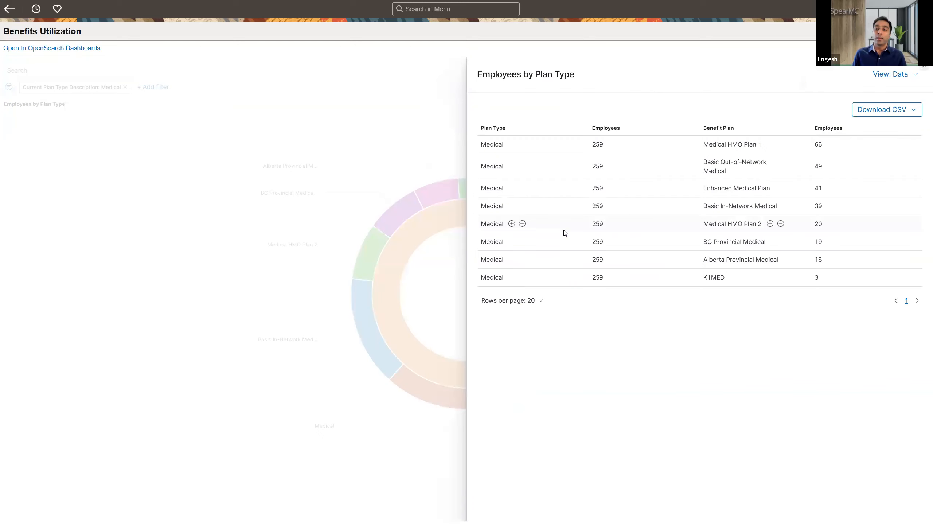
{"action": "left_click", "coordinate": [925, 66]}
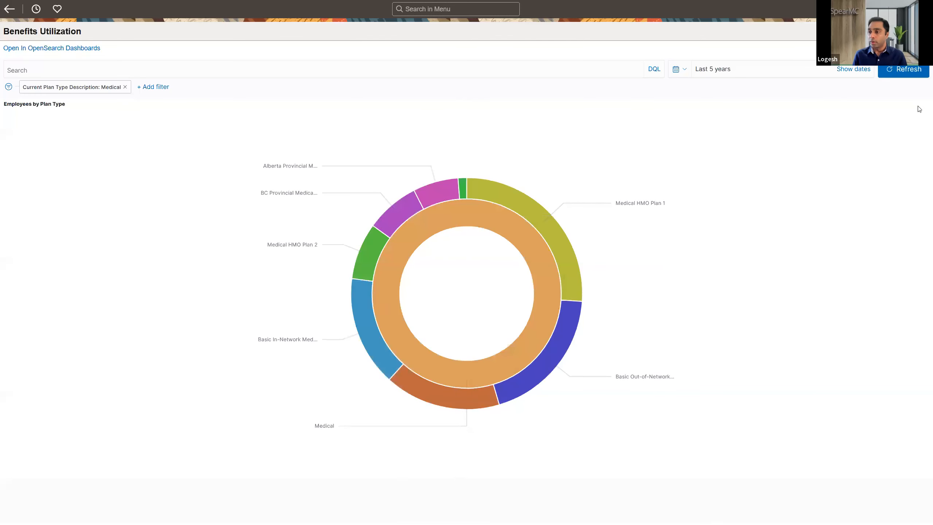
- Restore the Employees by Plan Type chart to its normal size and review the dashboard's other charts under the Medical filter
{"action": "left_click", "coordinate": [927, 104]}
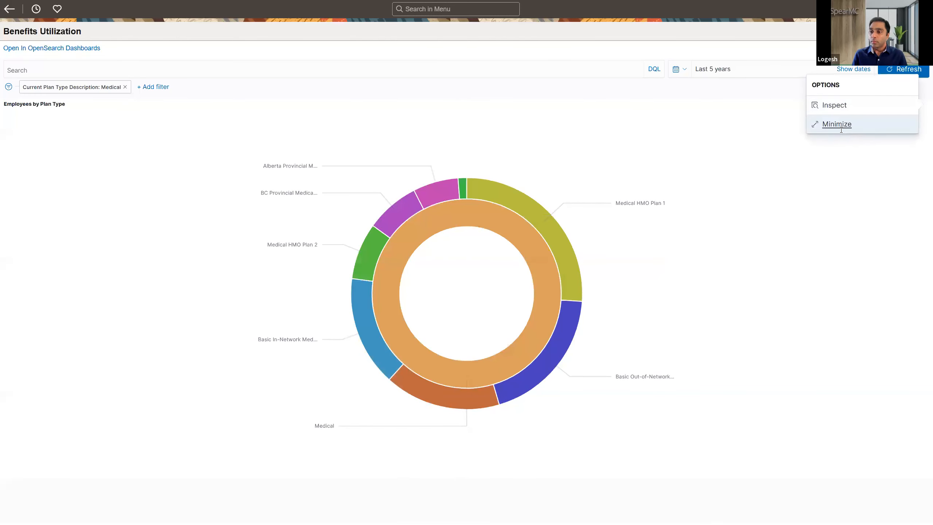
{"action": "left_click", "coordinate": [840, 126]}
{"action": "scroll", "coordinate": [483, 221], "scroll_direction": "down", "scroll_amount": 1}
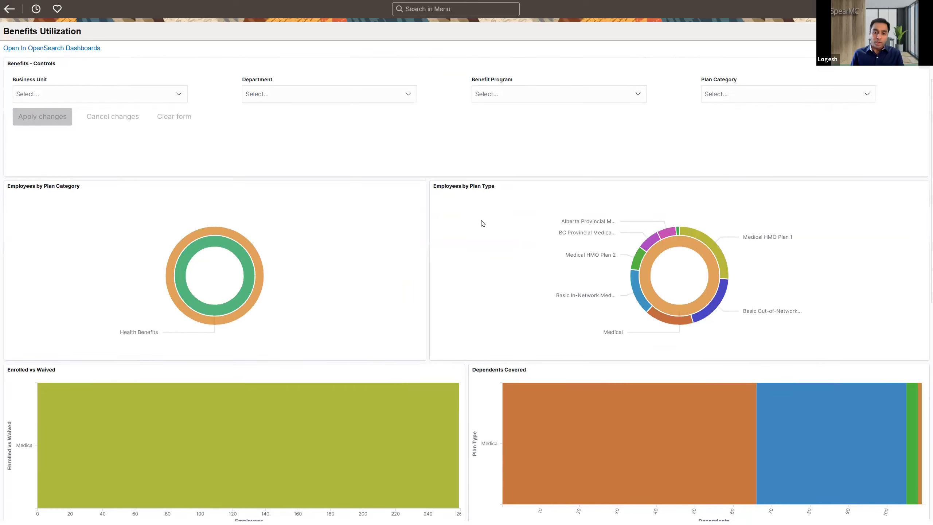
{"action": "scroll", "coordinate": [481, 222], "scroll_direction": "down", "scroll_amount": 2}
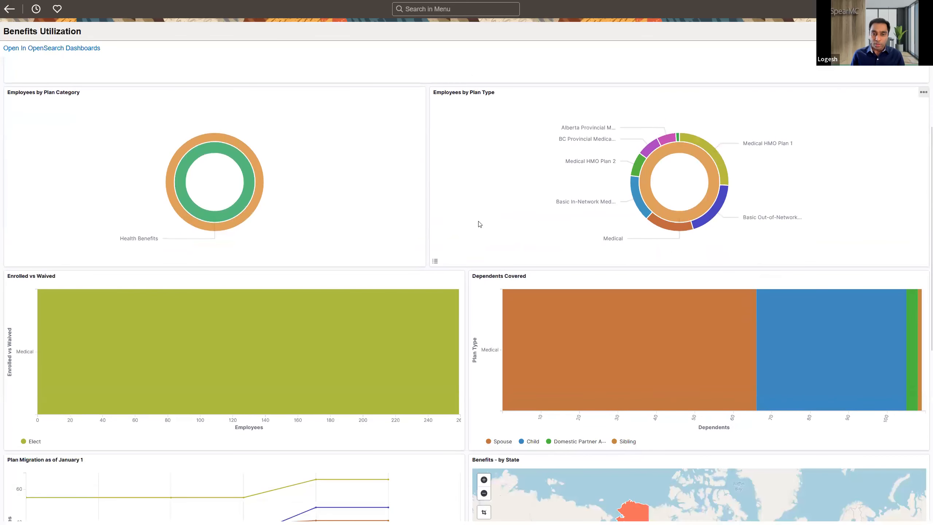
{"action": "scroll", "coordinate": [65, 118], "scroll_direction": "up", "scroll_amount": 3}
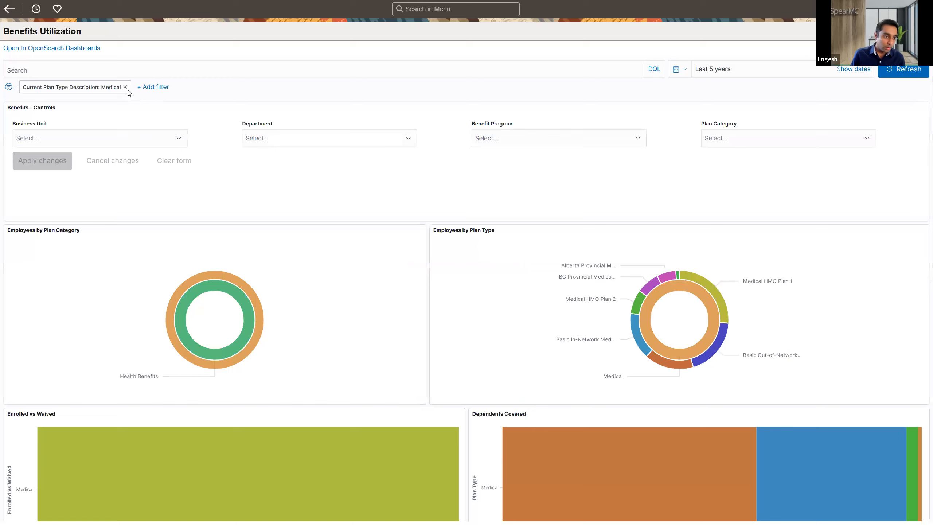
- Remove the Medical plan type filter from the dashboard and examine the unfiltered Enrolled vs Waived chart
{"action": "left_click", "coordinate": [125, 86]}
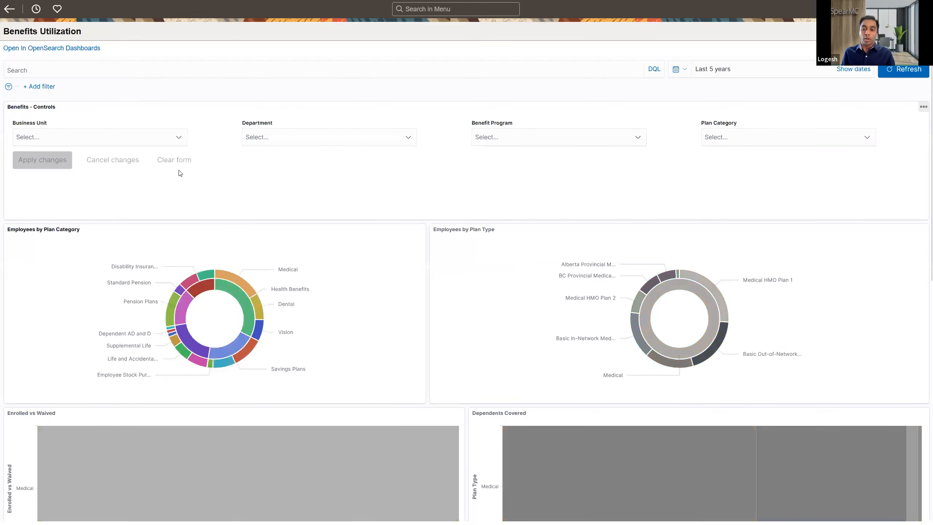
{"action": "scroll", "coordinate": [398, 196], "scroll_direction": "down", "scroll_amount": 3}
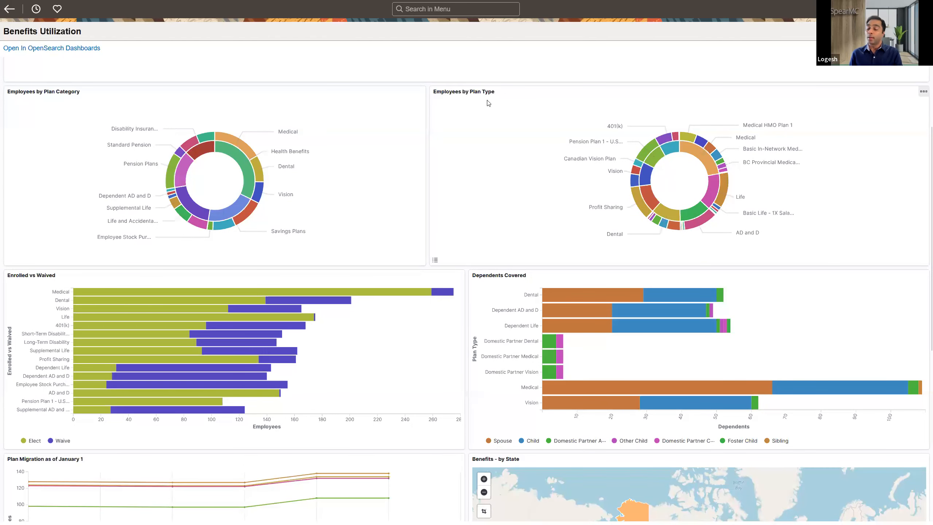
{"action": "scroll", "coordinate": [32, 181], "scroll_direction": "down", "scroll_amount": 2}
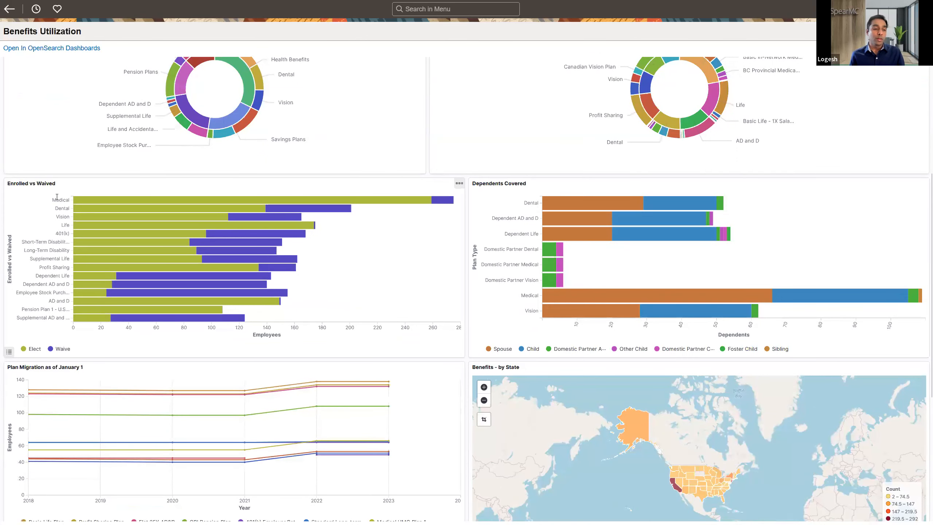
{"action": "triple_click", "coordinate": [54, 183]}
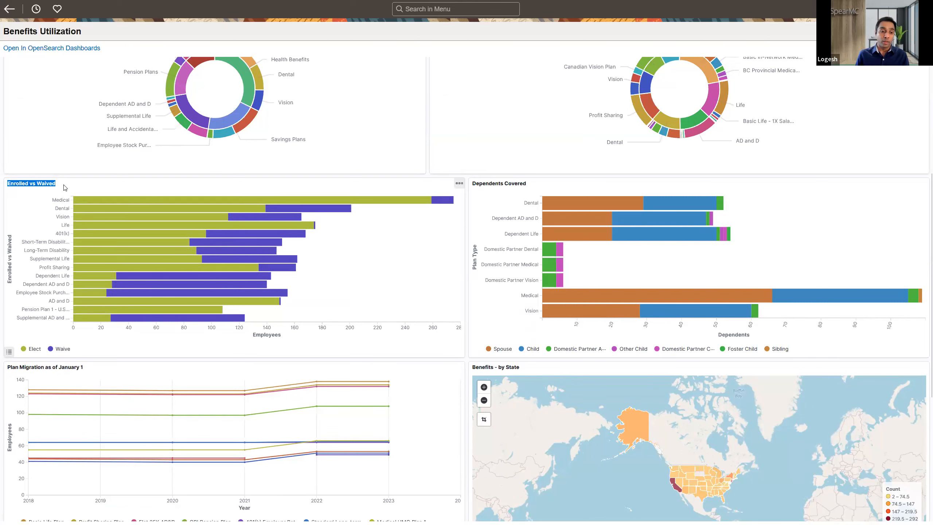
{"action": "key", "text": "ctrl+plus"}
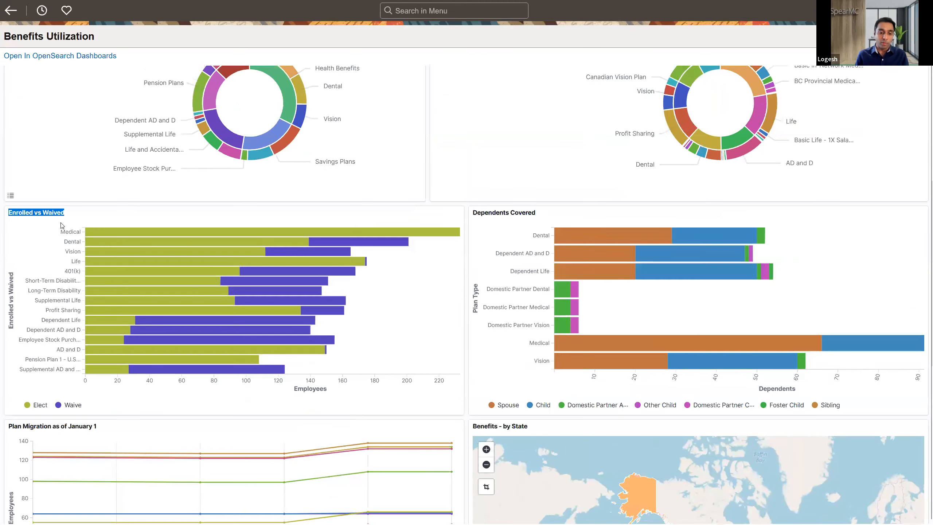
- Examine the Dependents Covered chart, inspecting the Medical plan's Child segment and the Dependent Life segments
{"action": "scroll", "coordinate": [67, 265], "scroll_direction": "down", "scroll_amount": 1}
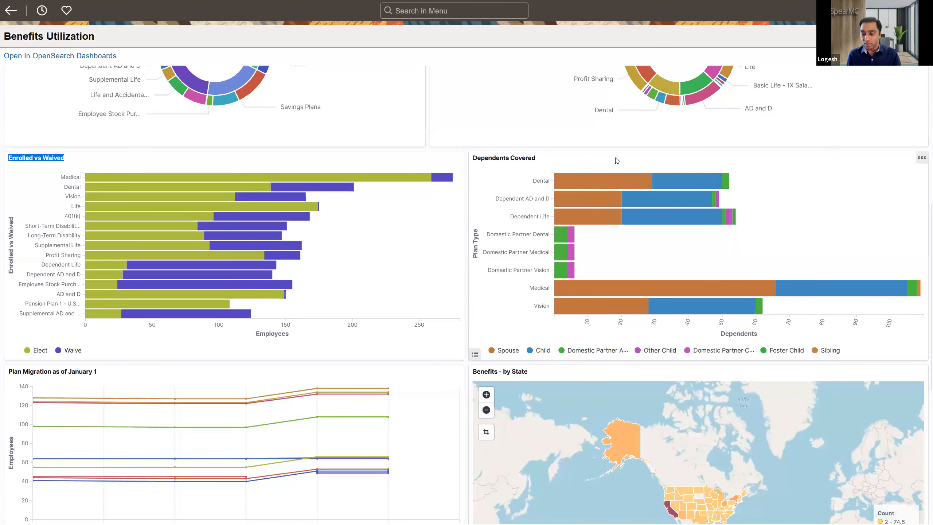
{"action": "scroll", "coordinate": [617, 183], "scroll_direction": "down", "scroll_amount": 1}
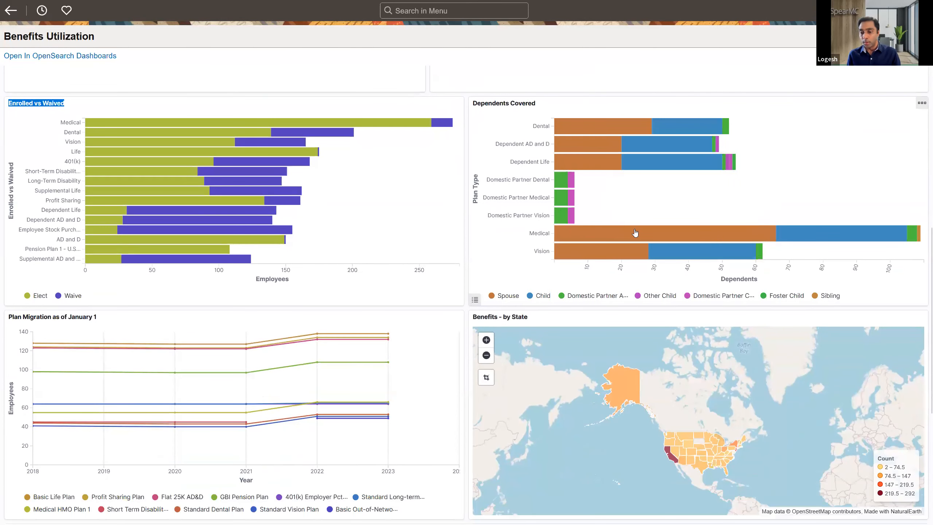
{"action": "mouse_move", "coordinate": [817, 238]}
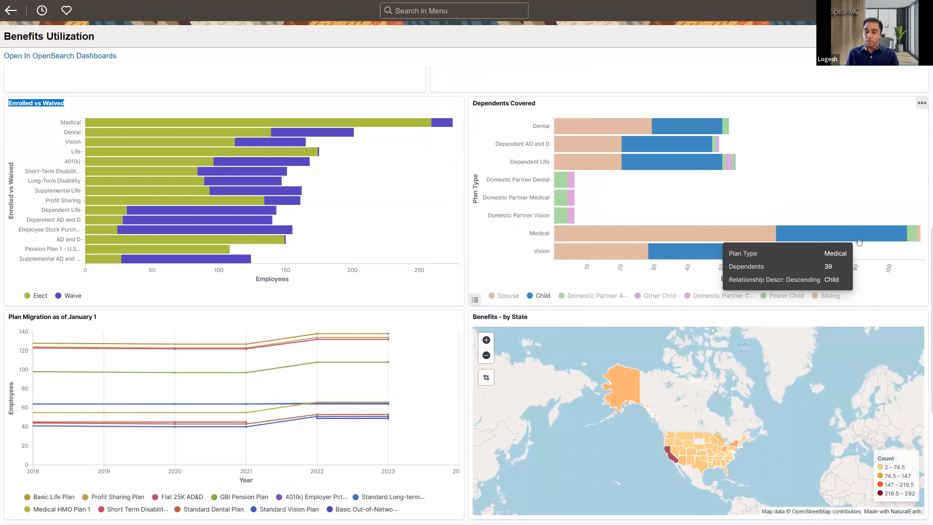
{"action": "mouse_move", "coordinate": [612, 168]}
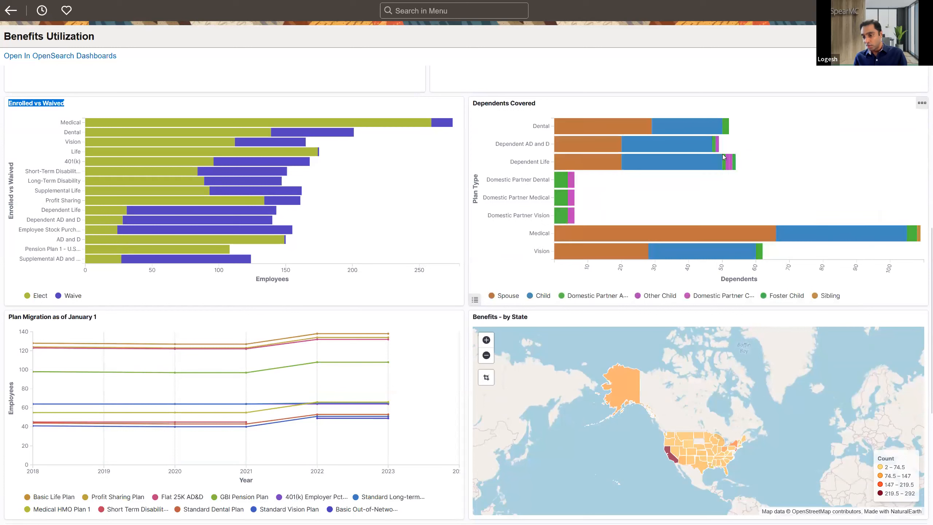
{"action": "mouse_move", "coordinate": [730, 165]}
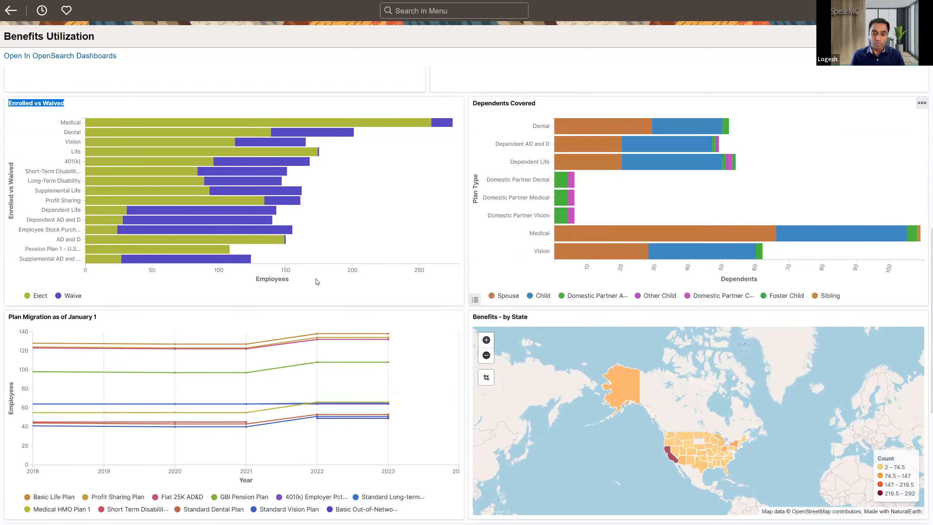
- Review the Plan Migration as of January 1 chart, the Benefits by State map and the Employee Details table
{"action": "scroll", "coordinate": [385, 294], "scroll_direction": "down", "scroll_amount": 2}
{"action": "scroll", "coordinate": [384, 294], "scroll_direction": "down", "scroll_amount": 1}
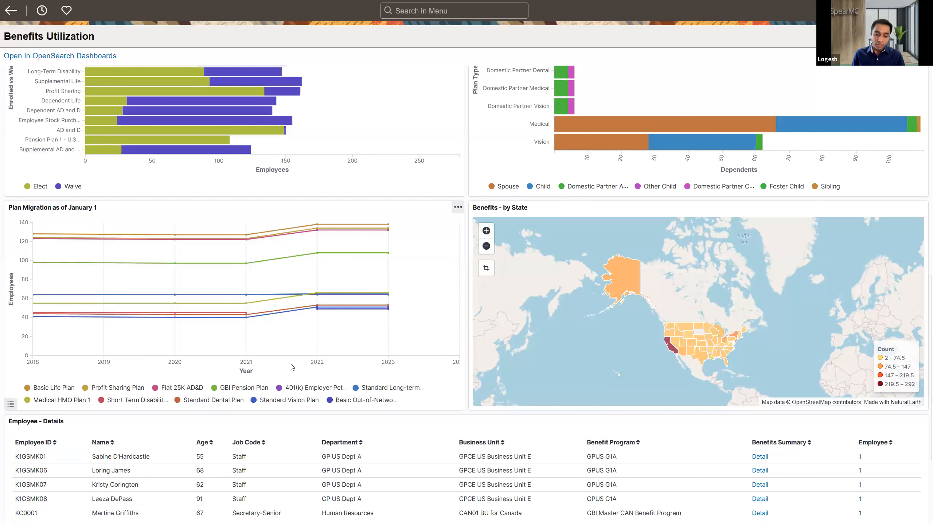
{"action": "mouse_move", "coordinate": [297, 253]}
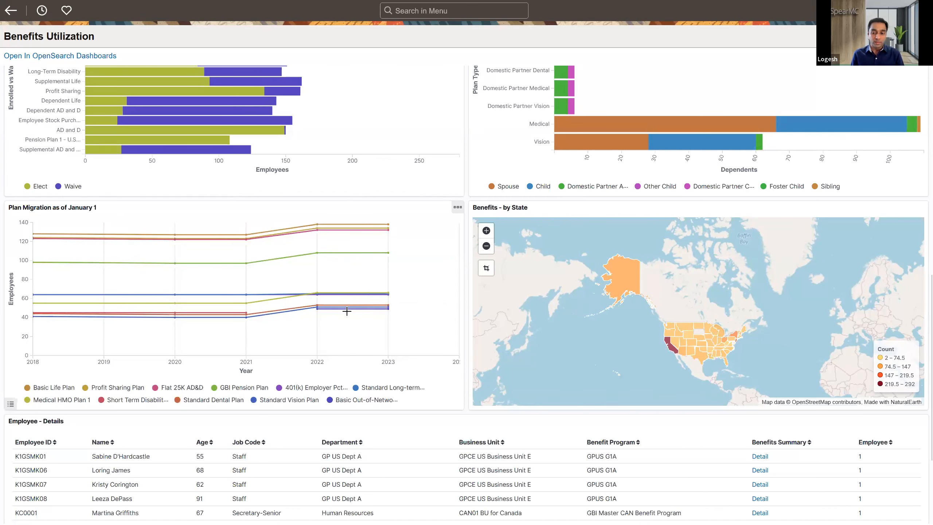
{"action": "scroll", "coordinate": [343, 310], "scroll_direction": "down", "scroll_amount": 3}
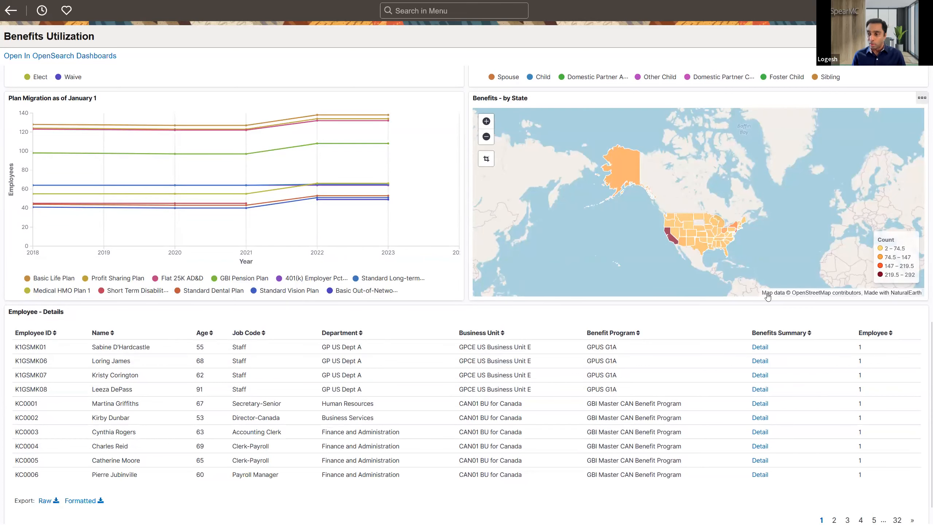
- Go over the Benefits Utilization dashboard again from its filter controls to Plan Migration, inspecting the Dental Waive segment in Enrolled vs Waived
{"action": "scroll", "coordinate": [771, 267], "scroll_direction": "up", "scroll_amount": 12}
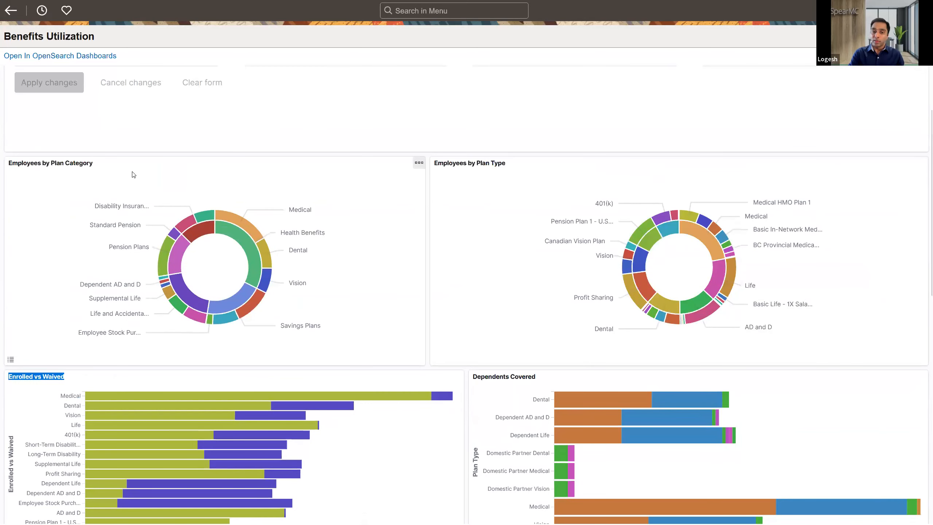
{"action": "scroll", "coordinate": [133, 175], "scroll_direction": "up", "scroll_amount": 3}
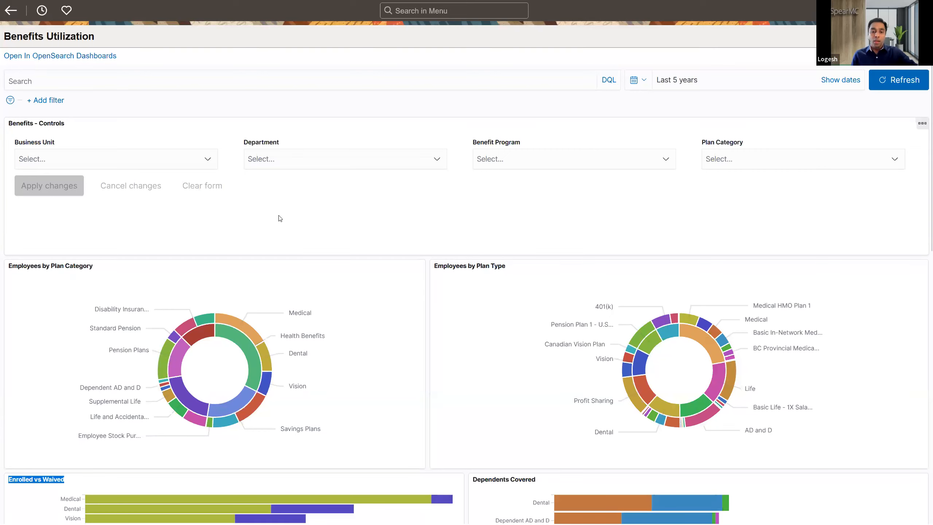
{"action": "scroll", "coordinate": [286, 224], "scroll_direction": "down", "scroll_amount": 5}
{"action": "scroll", "coordinate": [290, 231], "scroll_direction": "down", "scroll_amount": 1}
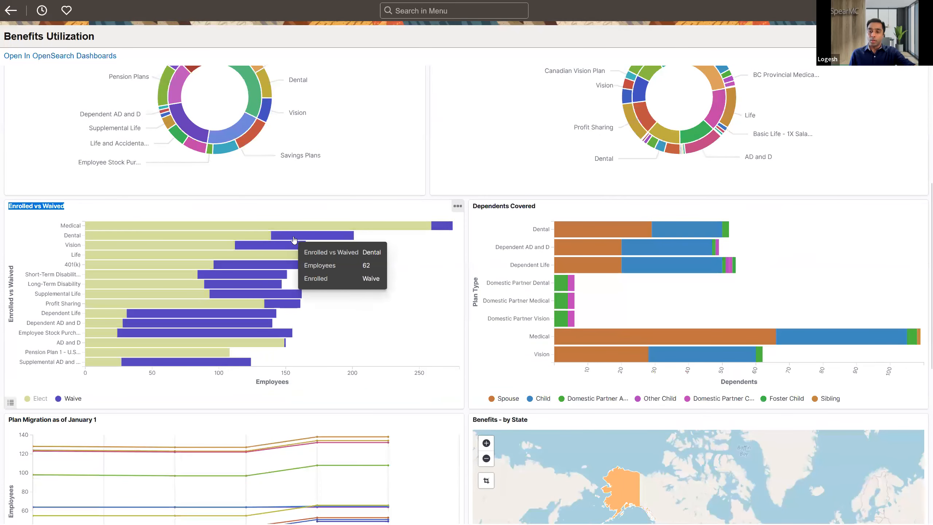
{"action": "scroll", "coordinate": [348, 304], "scroll_direction": "down", "scroll_amount": 1}
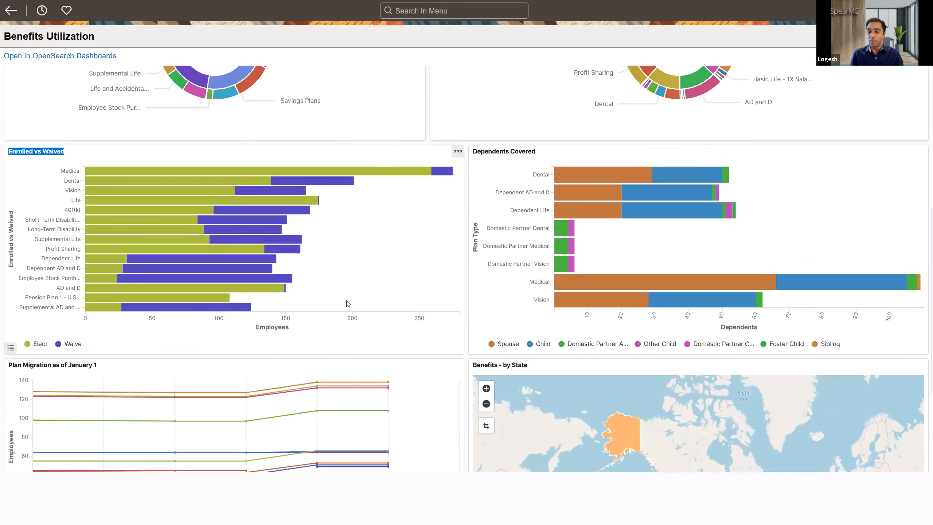
{"action": "scroll", "coordinate": [347, 303], "scroll_direction": "down", "scroll_amount": 3}
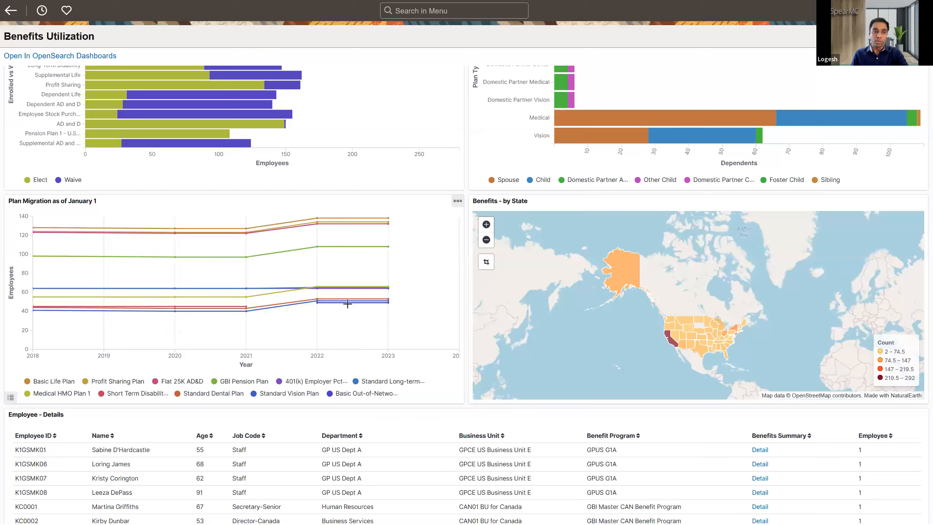
- Leave Benefits Utilization for the Manage Benefits page and open the Ben Admin Processing Insights dashboard
{"action": "scroll", "coordinate": [347, 304], "scroll_direction": "up", "scroll_amount": 10}
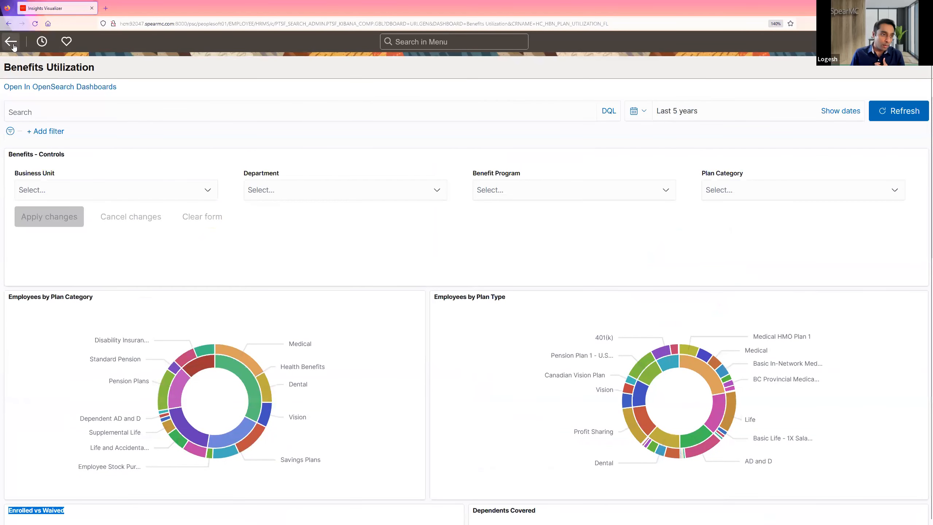
{"action": "left_click", "coordinate": [11, 42]}
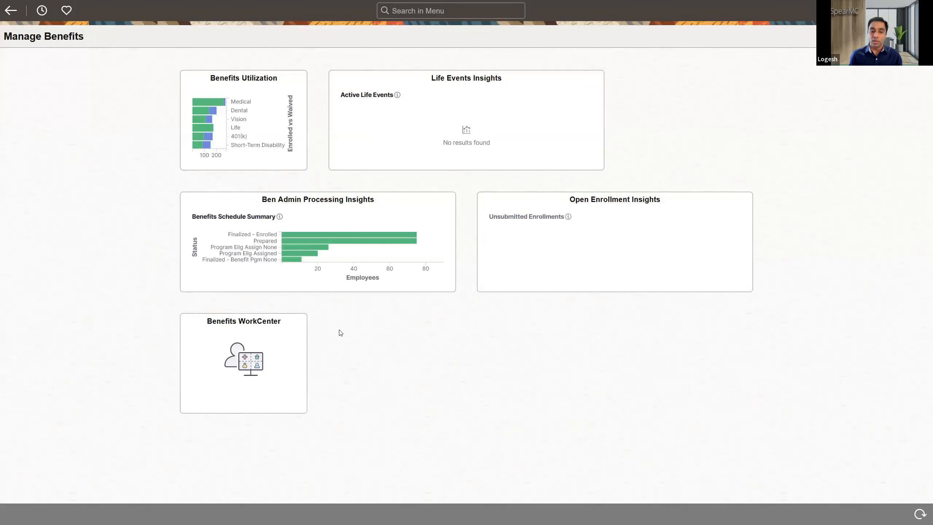
{"action": "left_click", "coordinate": [339, 201]}
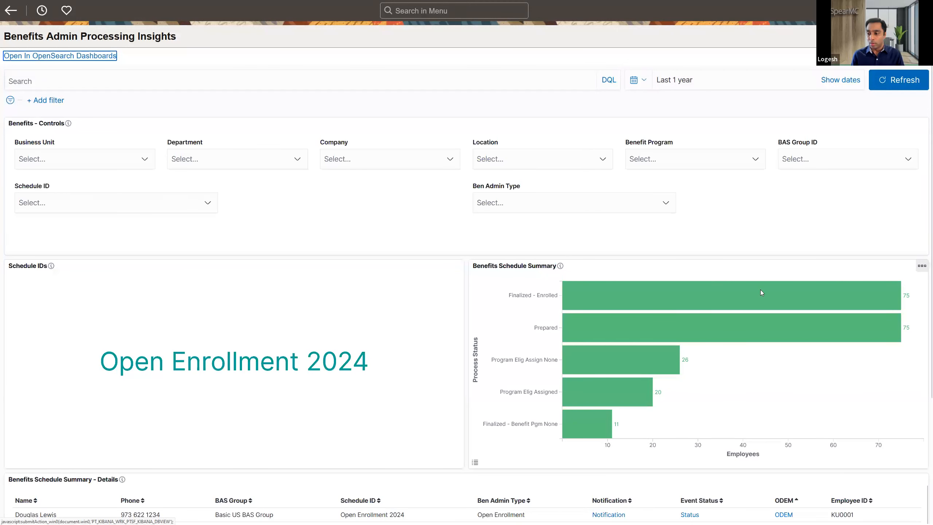
- Review the Benefits Schedule Summary chart and its details table, and return to the Manage Benefits page
{"action": "left_click", "coordinate": [712, 88]}
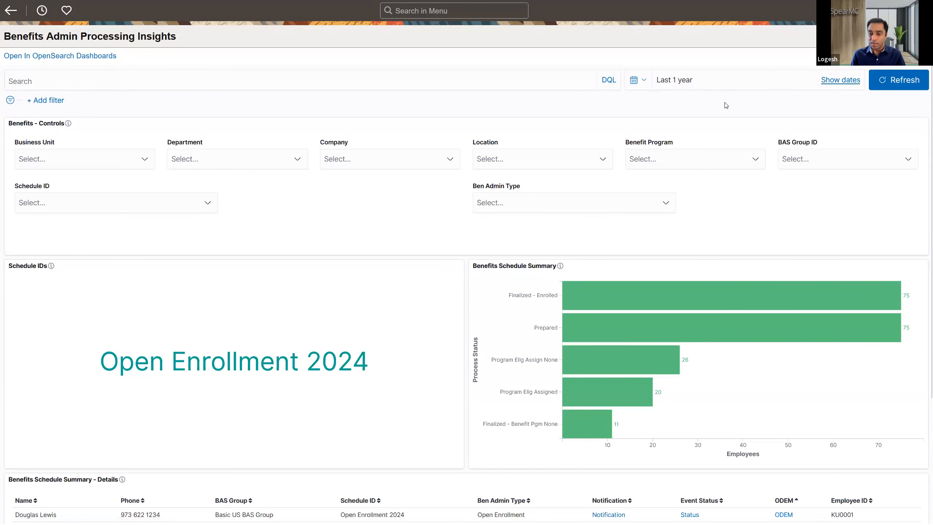
{"action": "scroll", "coordinate": [751, 165], "scroll_direction": "down", "scroll_amount": 3}
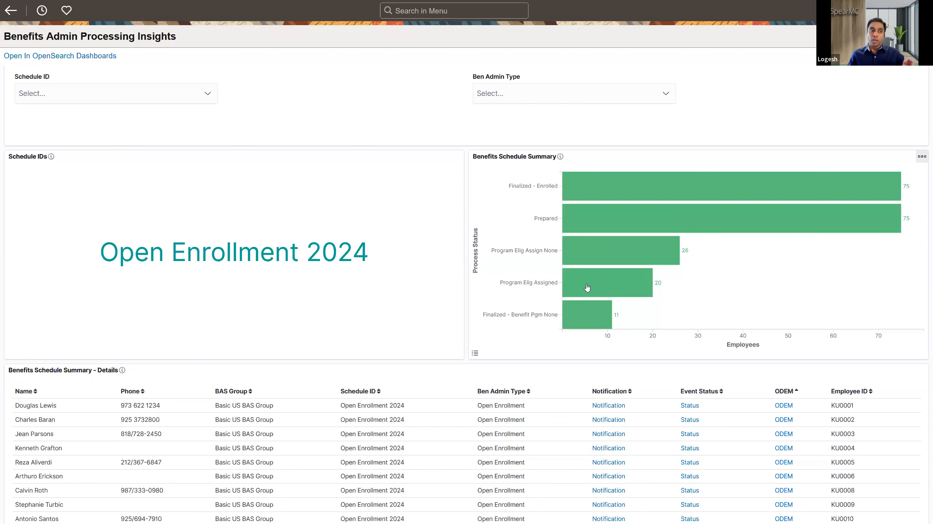
{"action": "scroll", "coordinate": [330, 166], "scroll_direction": "up", "scroll_amount": 3}
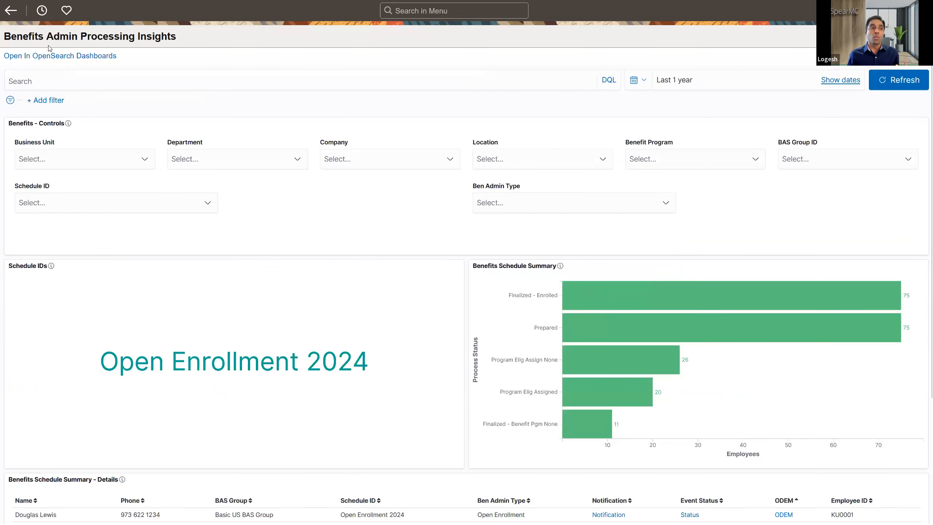
{"action": "left_click", "coordinate": [10, 9]}
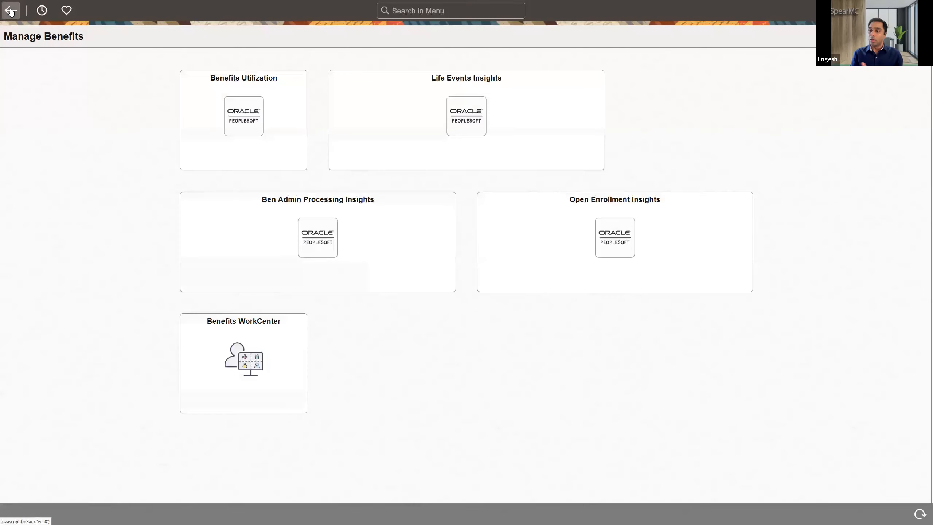